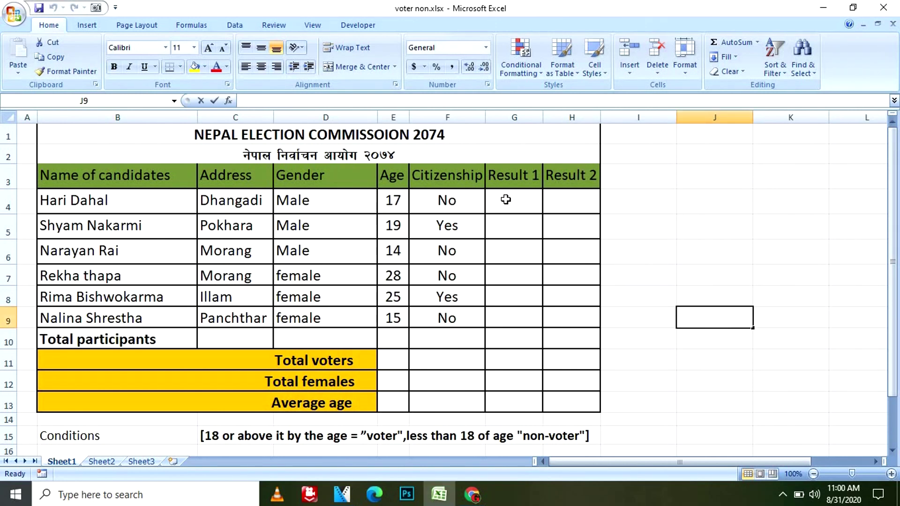
- Select G4, the first candidate's Result 1 cell in the election table
click(523, 209)
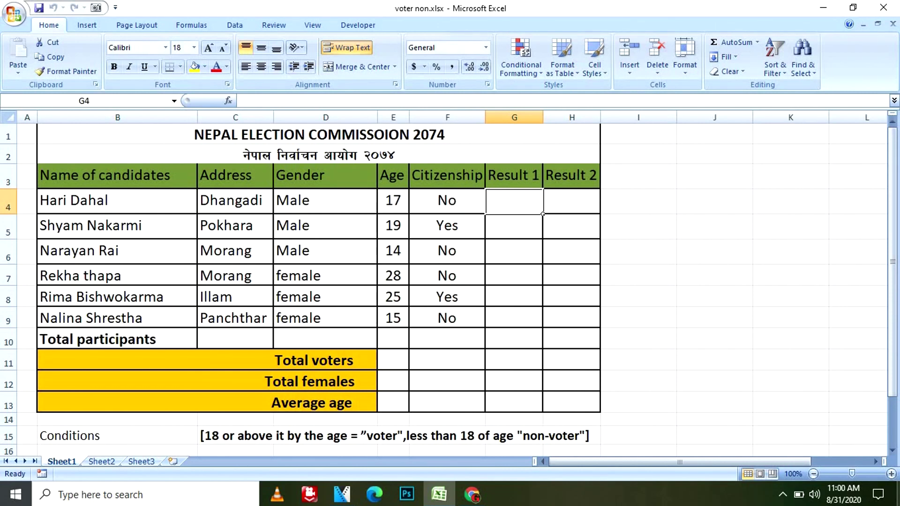
- Enter =IF(E4>=18,"voter","Non-voter") in G4, returning Non-voter for the 17-year-old
text(=)
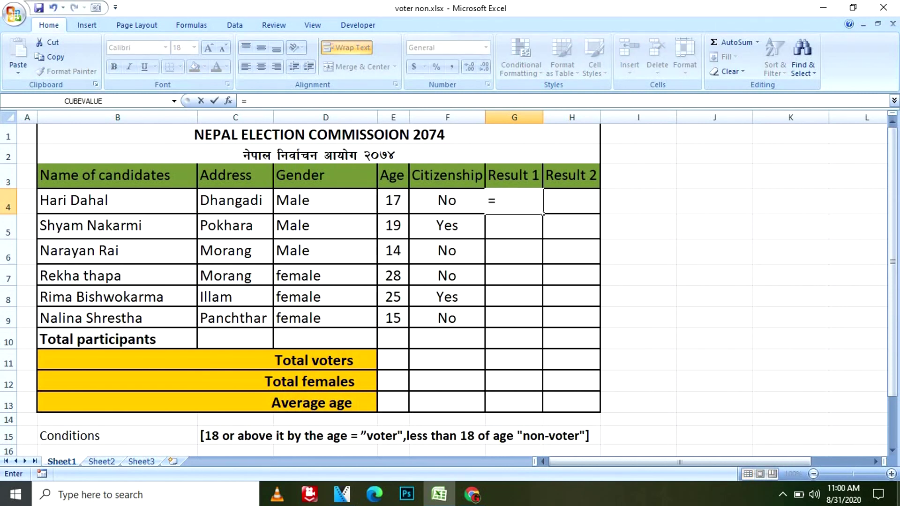
text(id)
key(BackSpace)
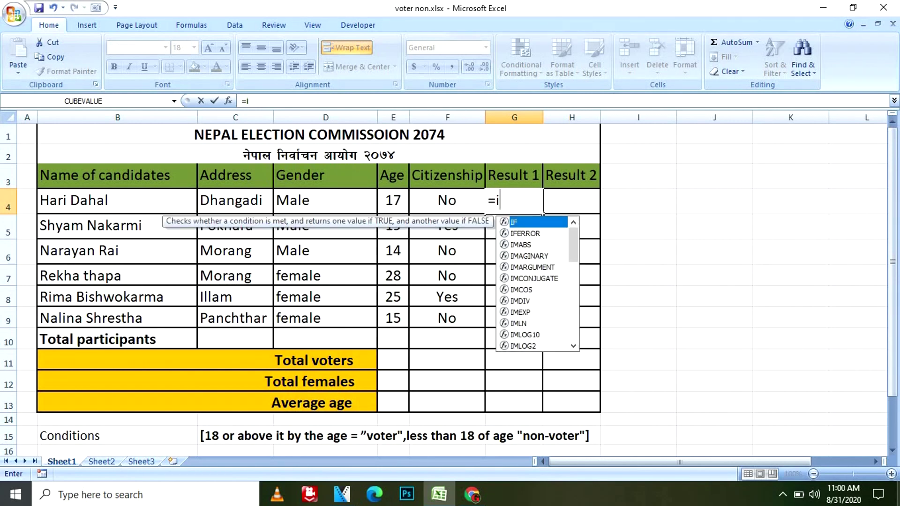
text(f()
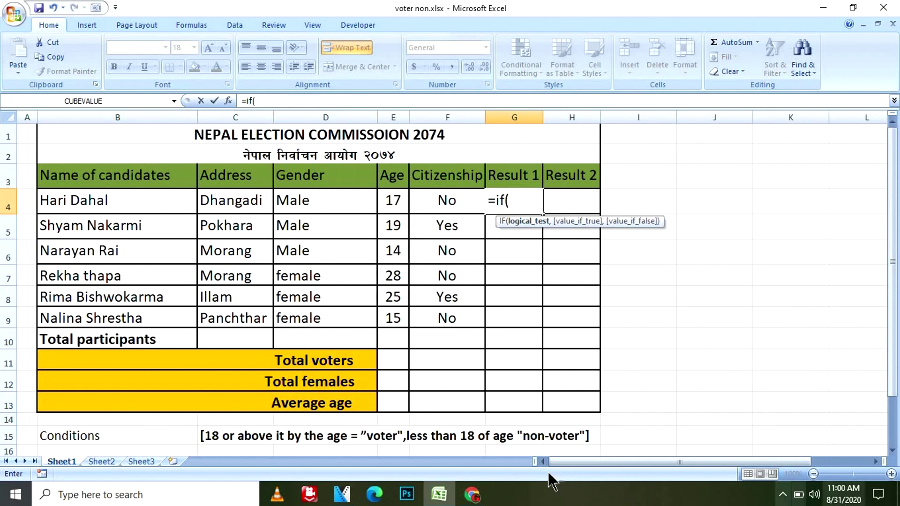
click(400, 193)
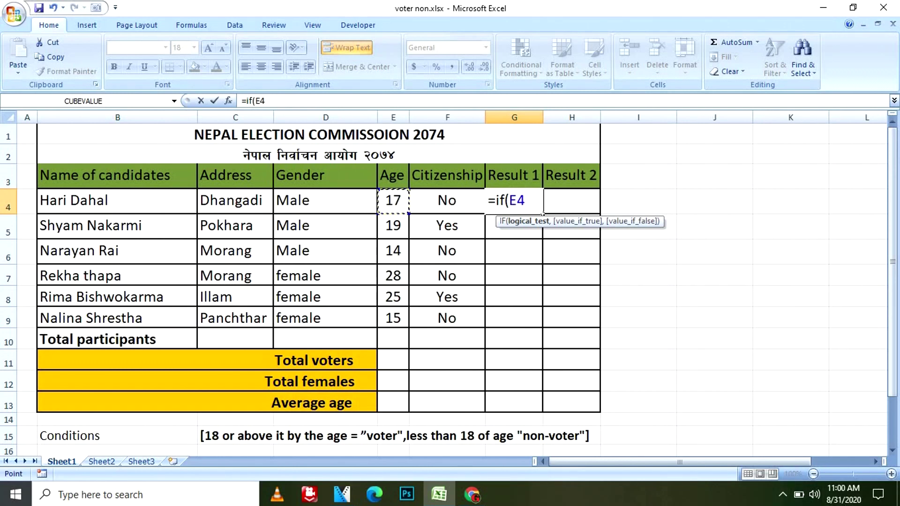
text(>)
text(=)
text(18)
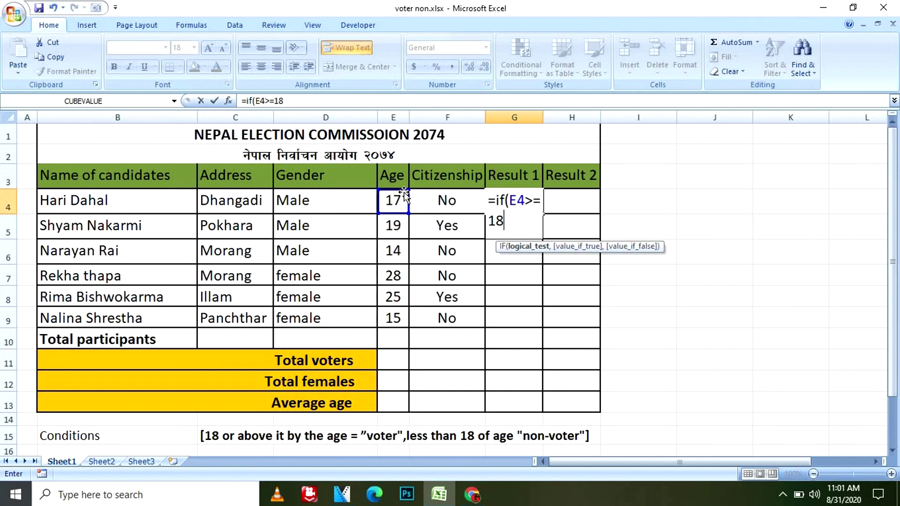
text(,)
text(")
text(co)
key(BackSpace)
key(BackSpace)
text(voter","Non-voter)
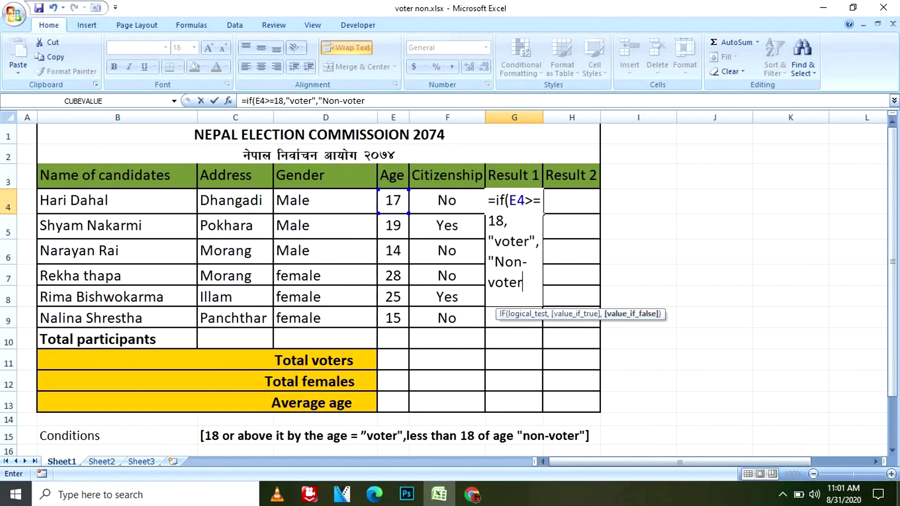
text("))
key(Return)
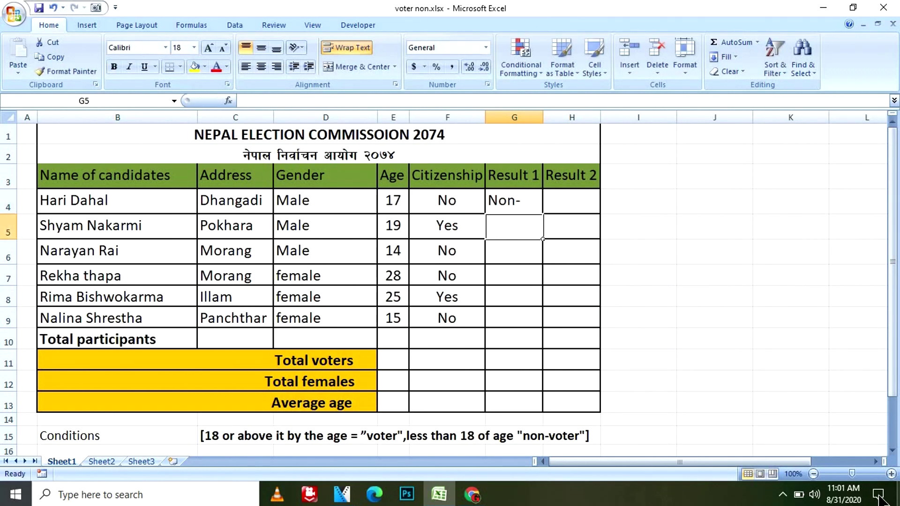
- Autofit column G and fill G4's IF formula down through G9
double_click(543, 117)
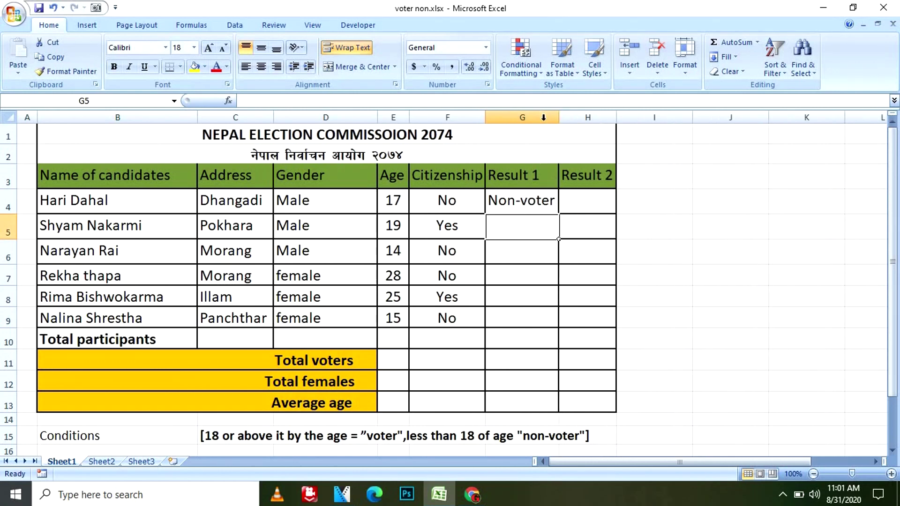
click(534, 200)
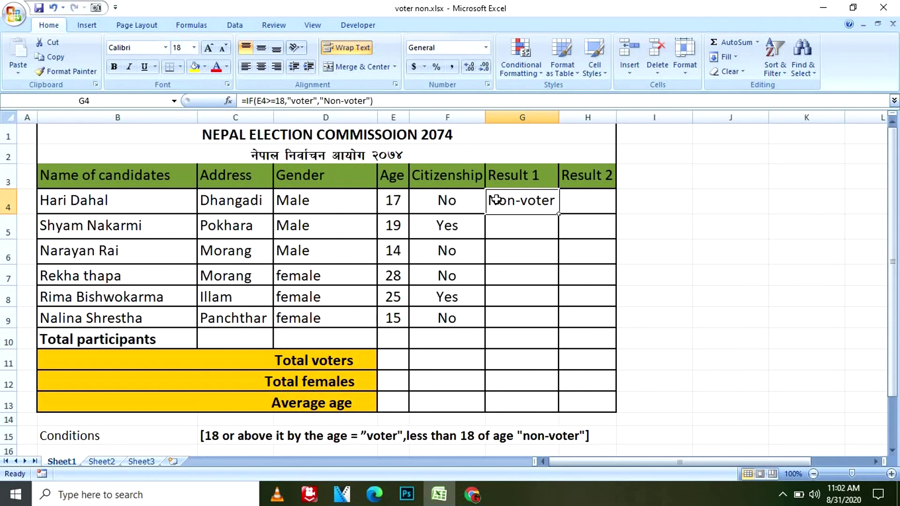
drag(559, 214, 559, 328)
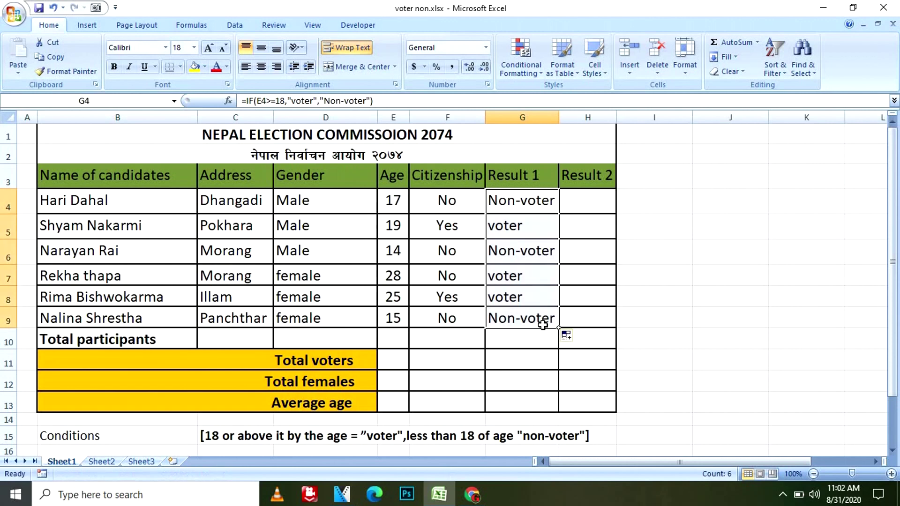
click(698, 234)
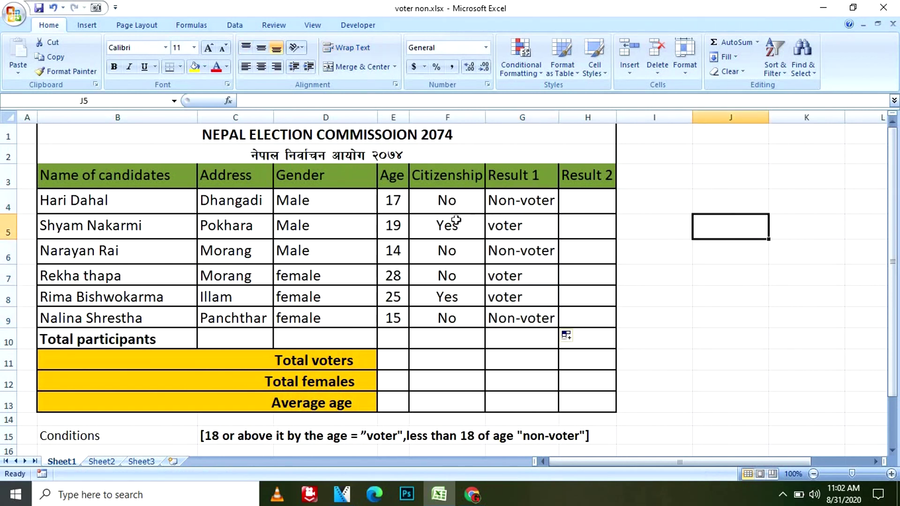
click(396, 201)
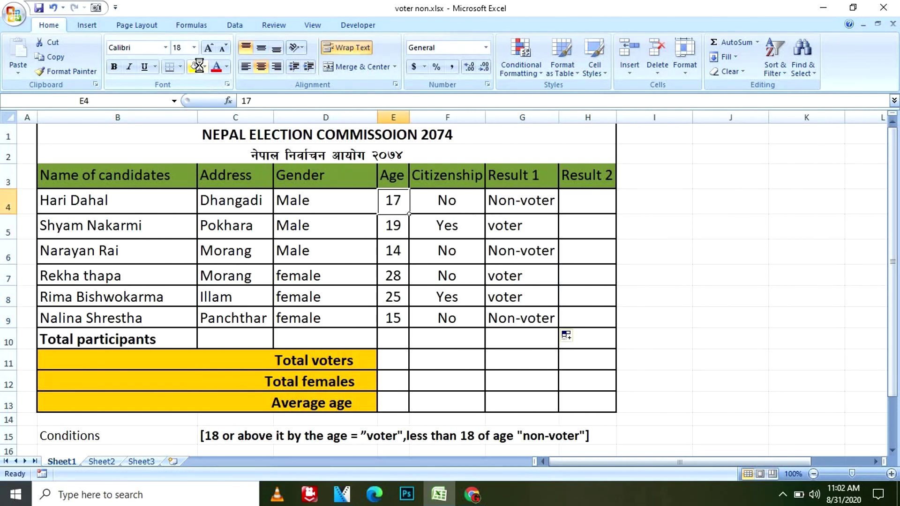
click(194, 66)
click(443, 249)
click(402, 205)
click(516, 201)
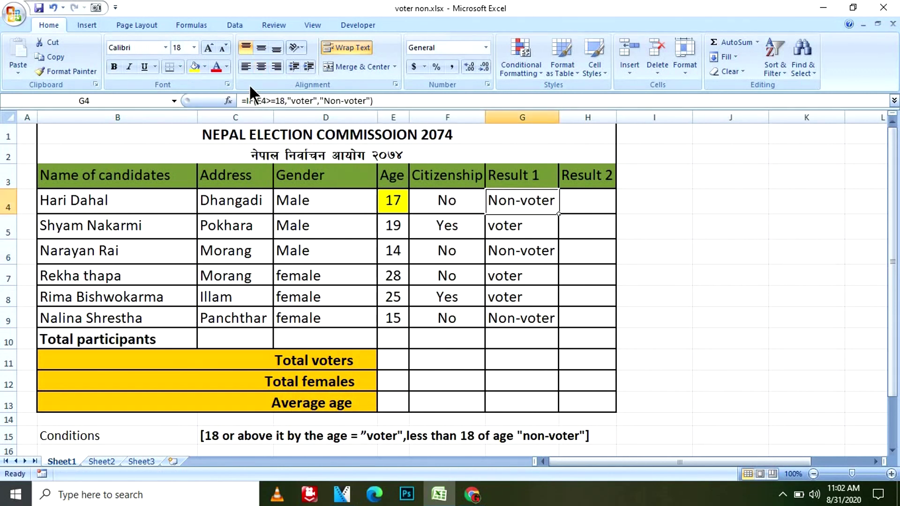
click(205, 67)
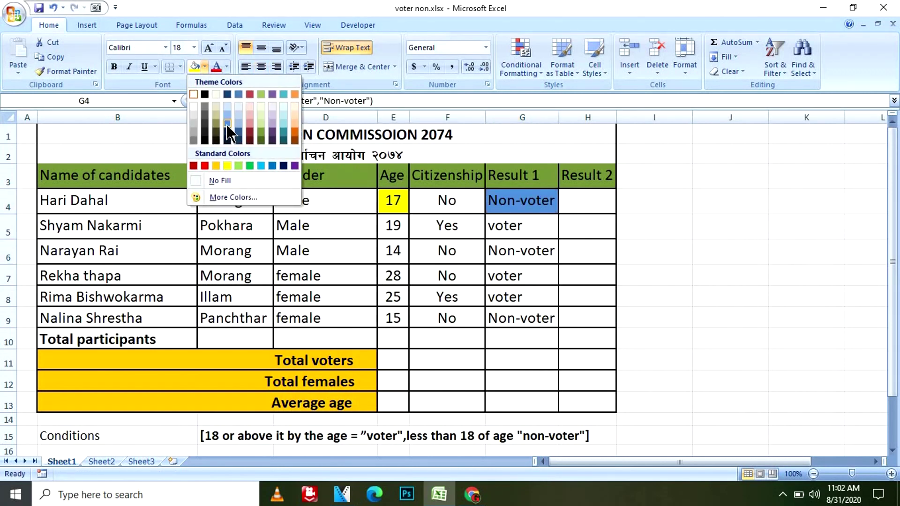
click(232, 120)
click(705, 235)
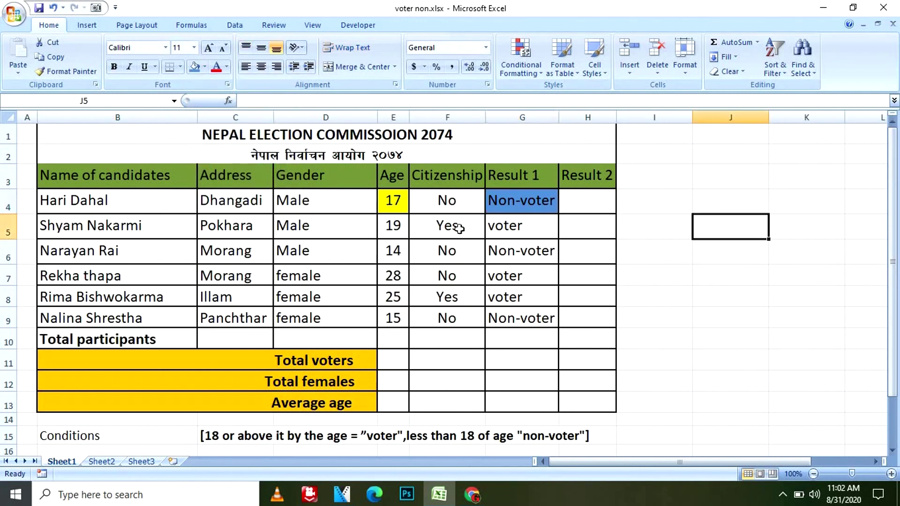
click(391, 197)
text(18)
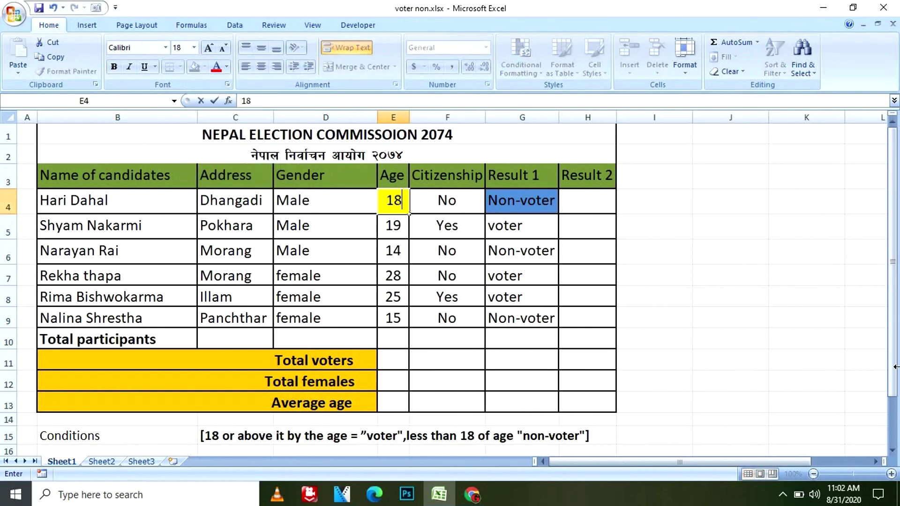
click(734, 234)
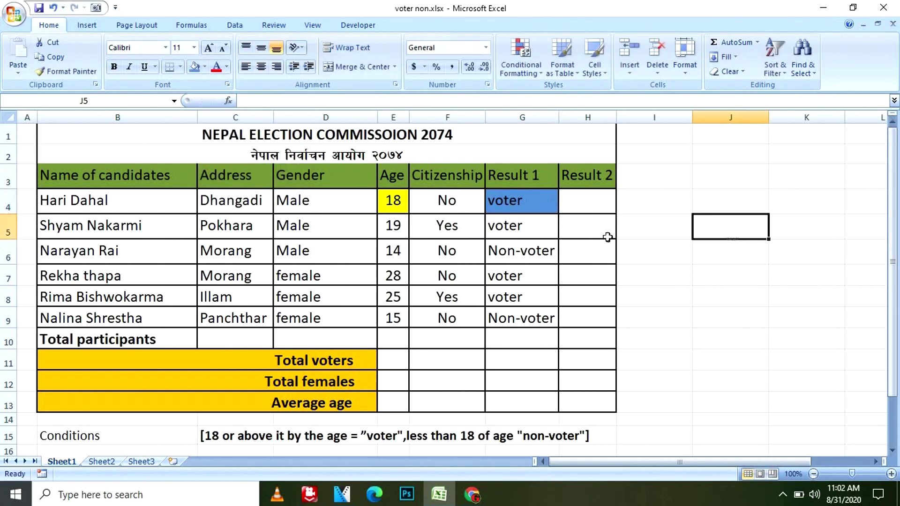
click(533, 206)
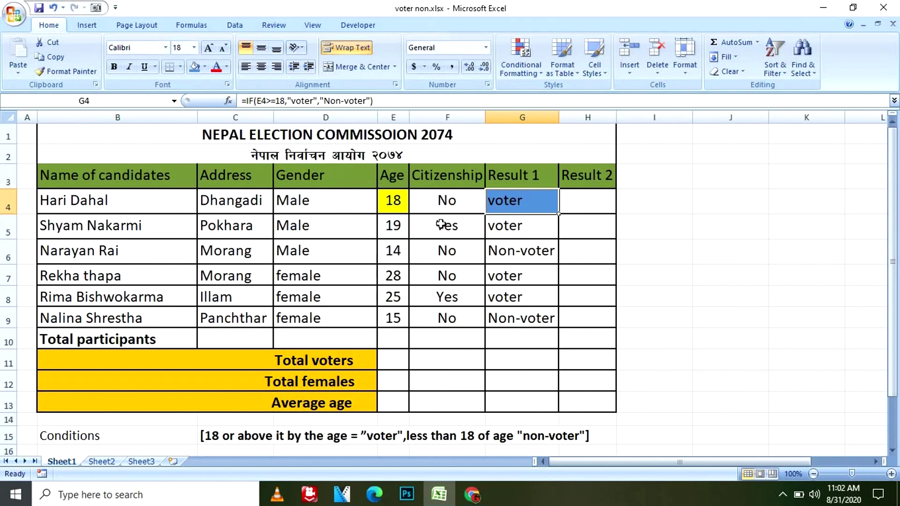
click(398, 231)
click(524, 226)
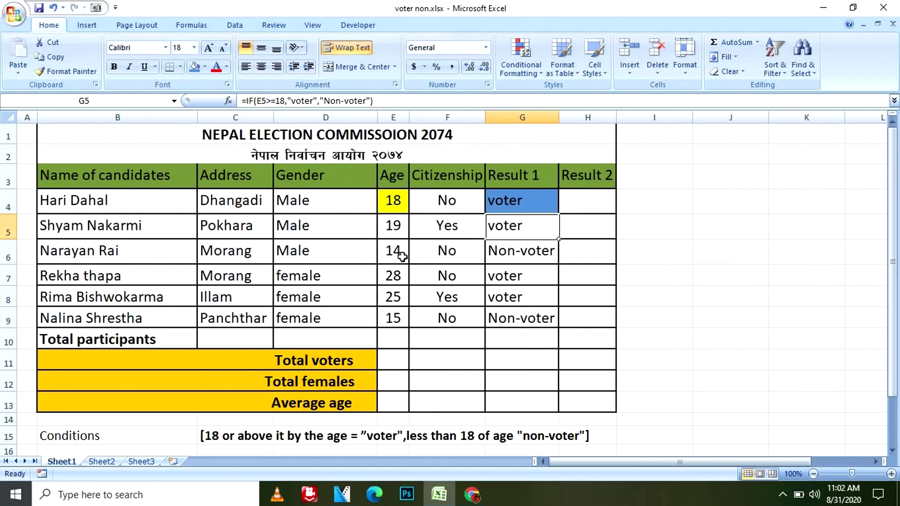
click(396, 253)
click(525, 248)
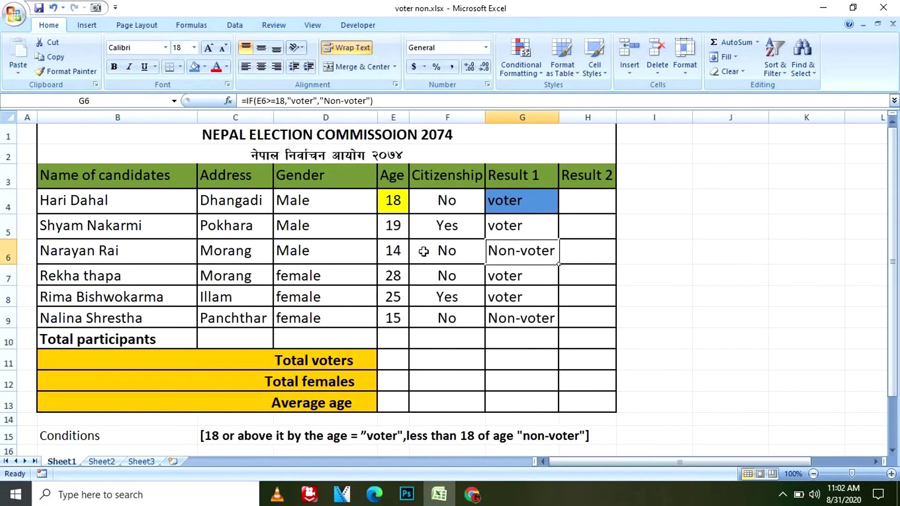
click(403, 276)
click(514, 275)
click(382, 297)
click(492, 293)
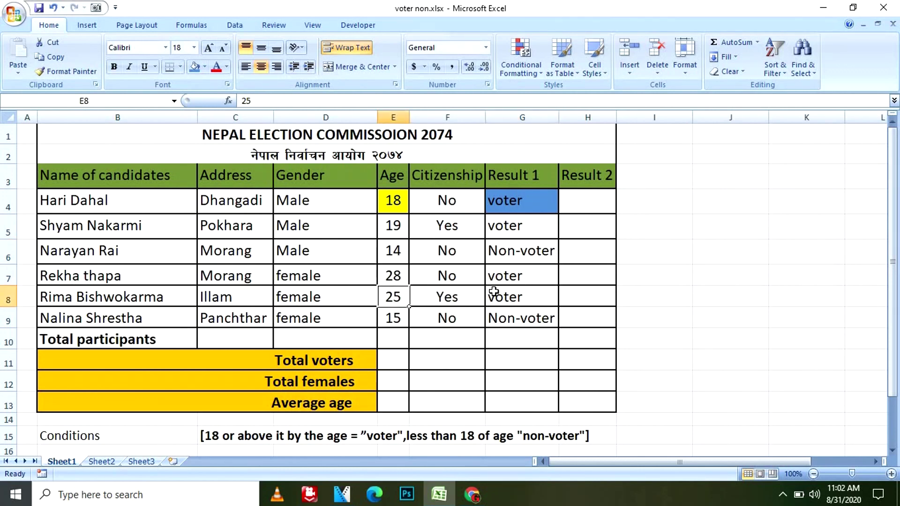
click(402, 317)
click(516, 322)
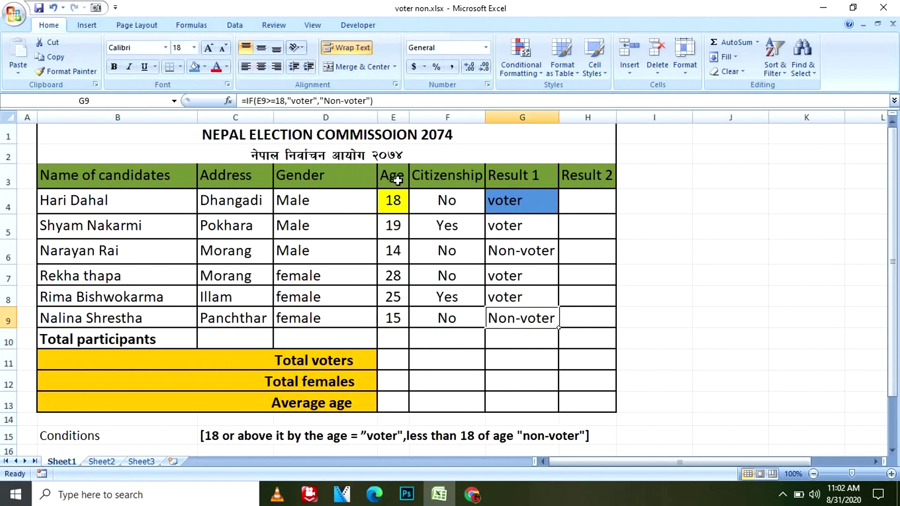
click(194, 66)
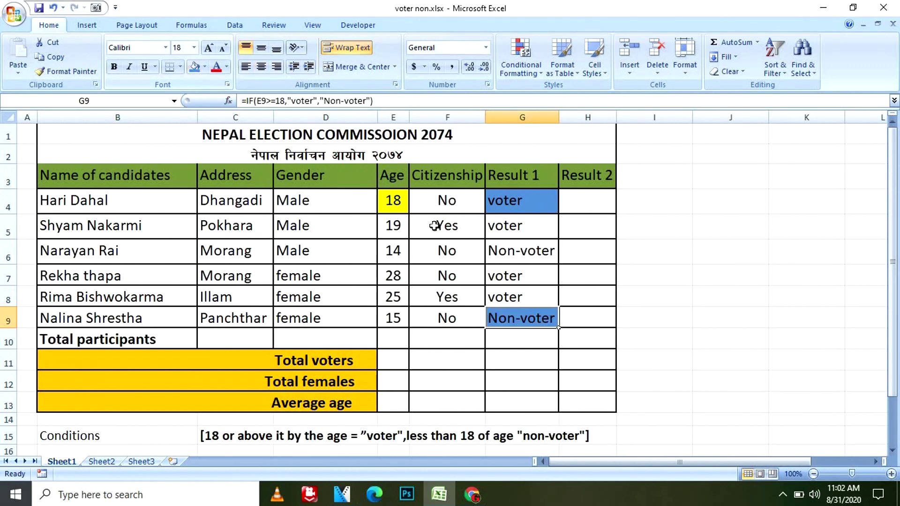
click(504, 250)
click(195, 67)
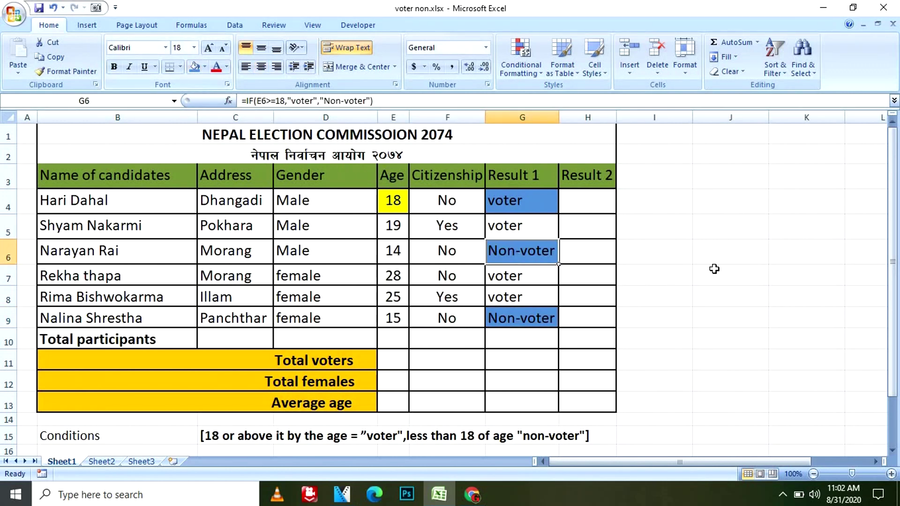
click(714, 274)
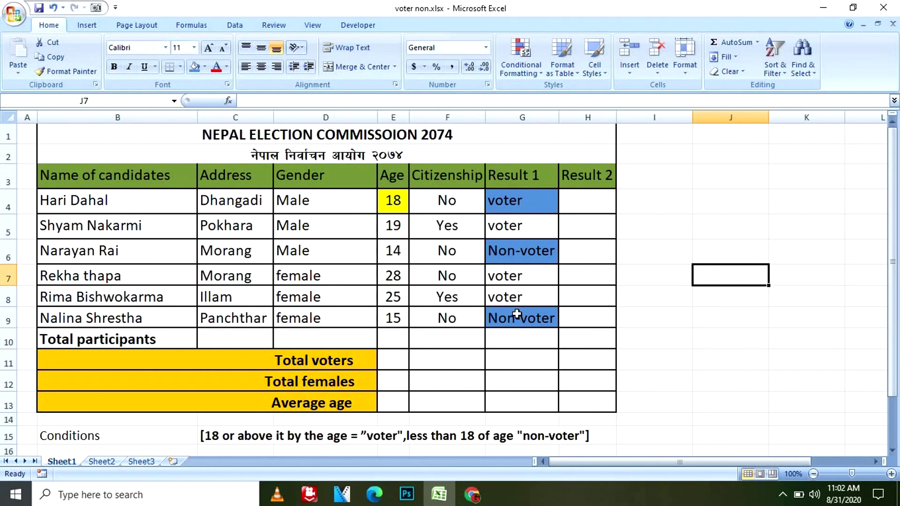
click(513, 207)
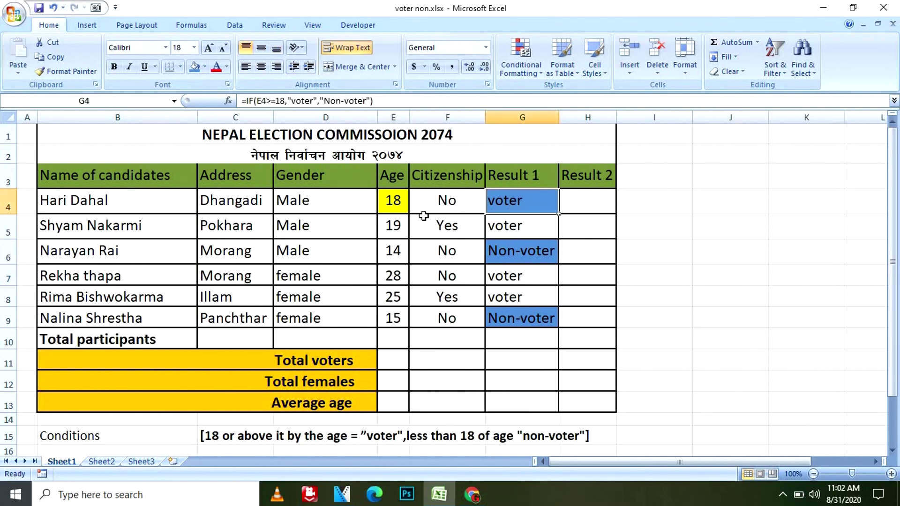
click(406, 202)
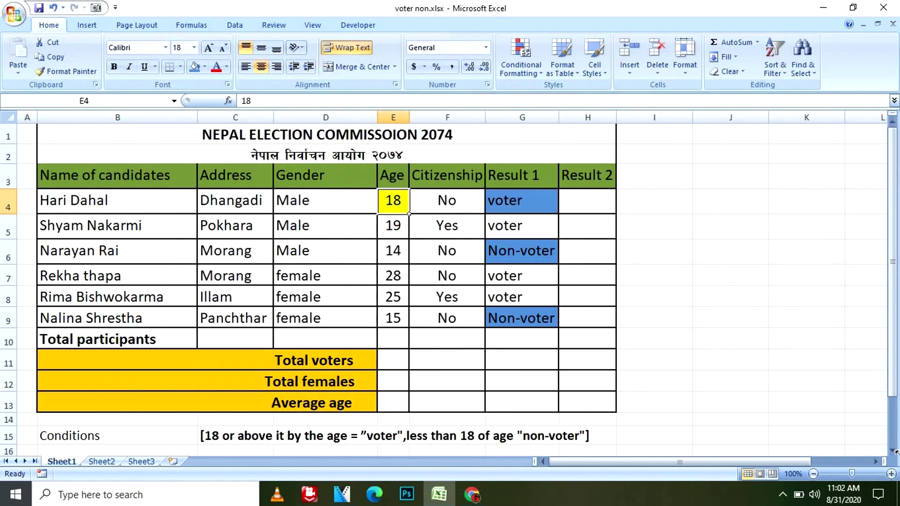
text(17)
click(727, 270)
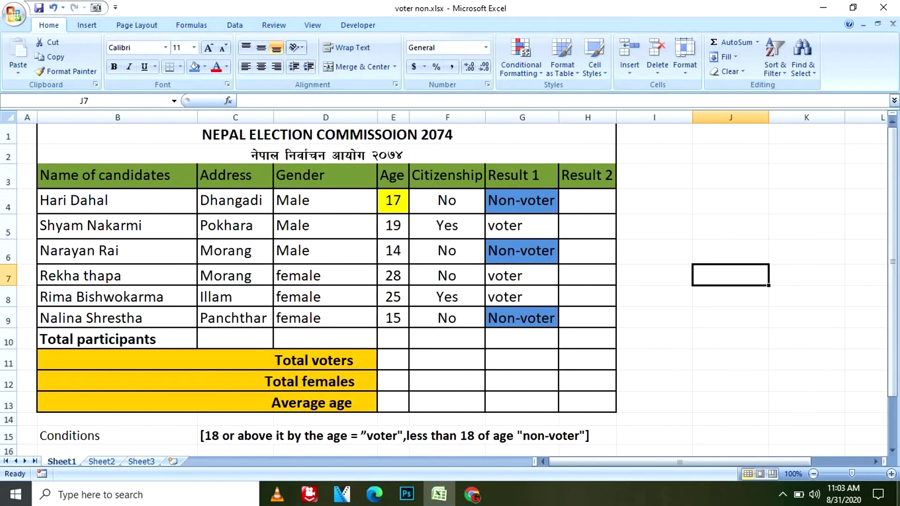
click(403, 202)
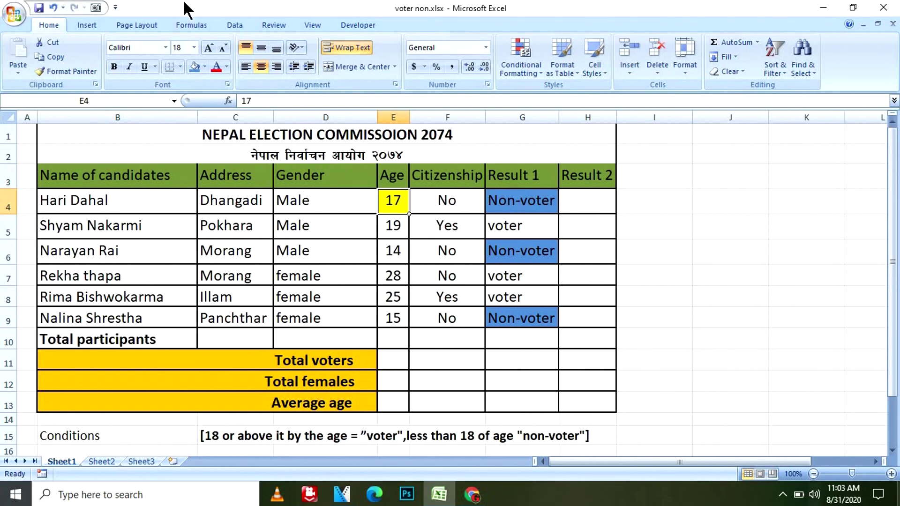
click(584, 205)
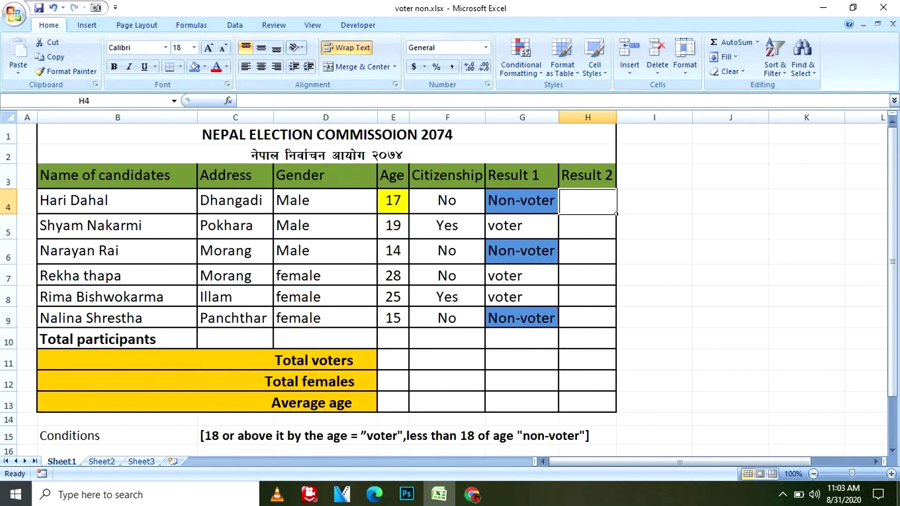
- Enter =IF(AND(age>=18,F4="yes"),"voter","non-voter") in H4, which displays #NAME?
text(=)
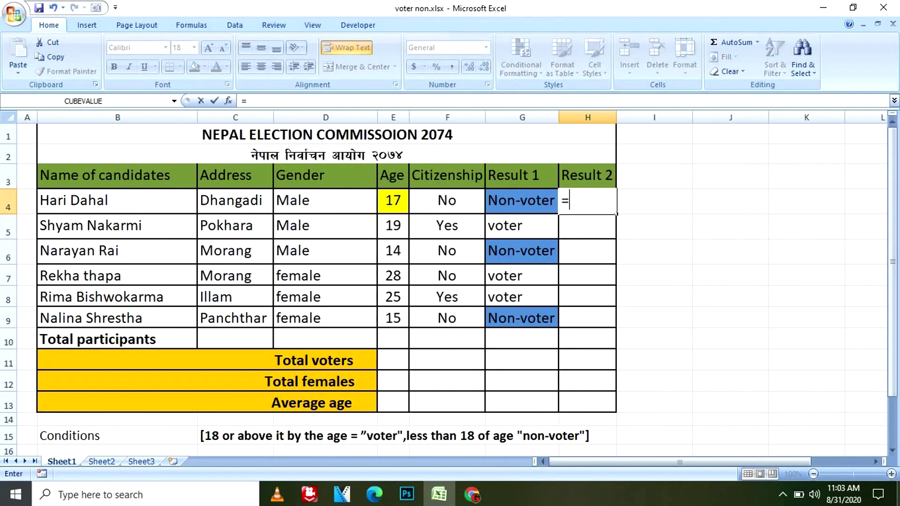
text(if()
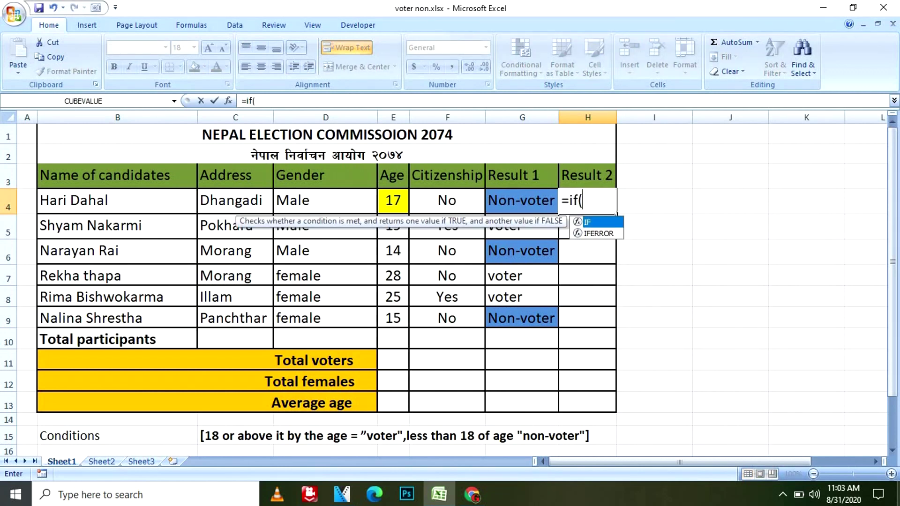
text(and)
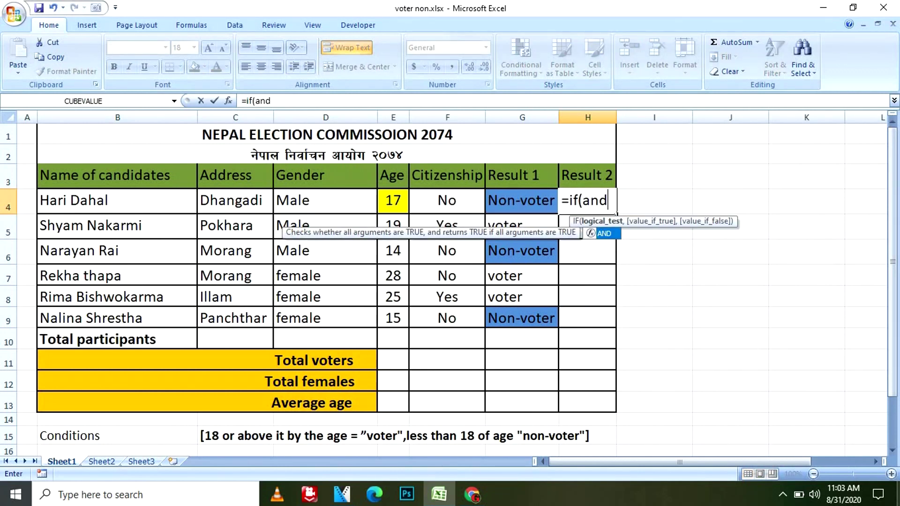
text(()
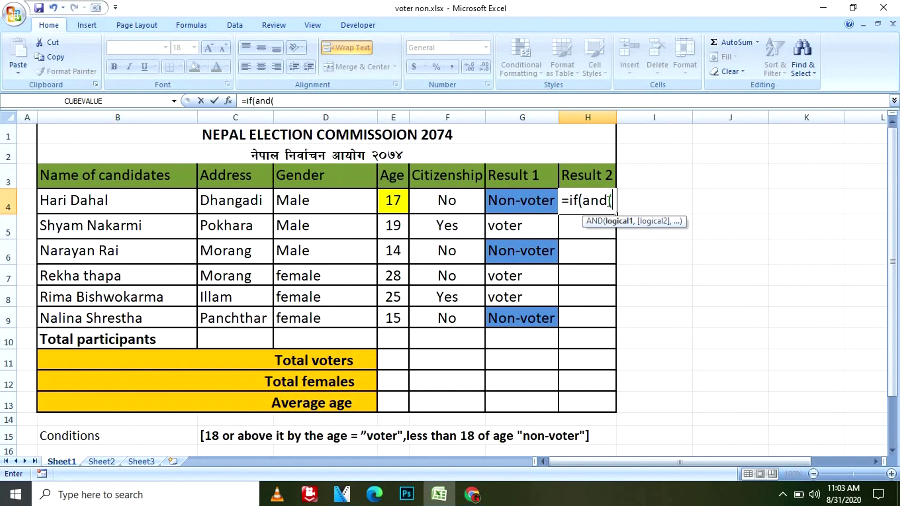
text(age)
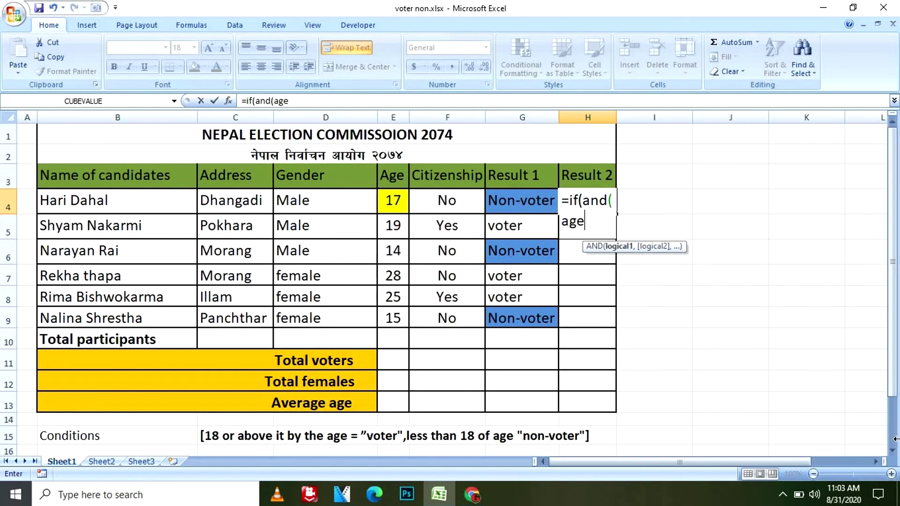
text(>=18)
text(,)
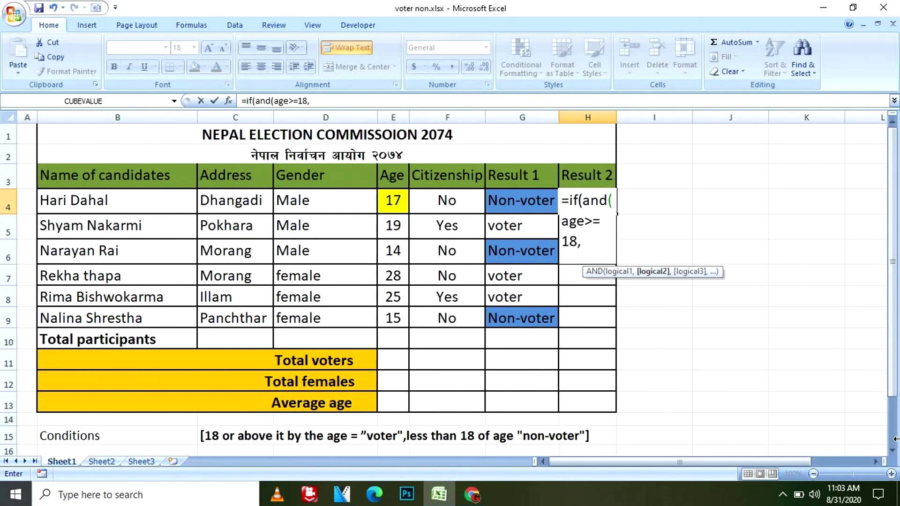
click(458, 202)
text(="yes"),"voter")
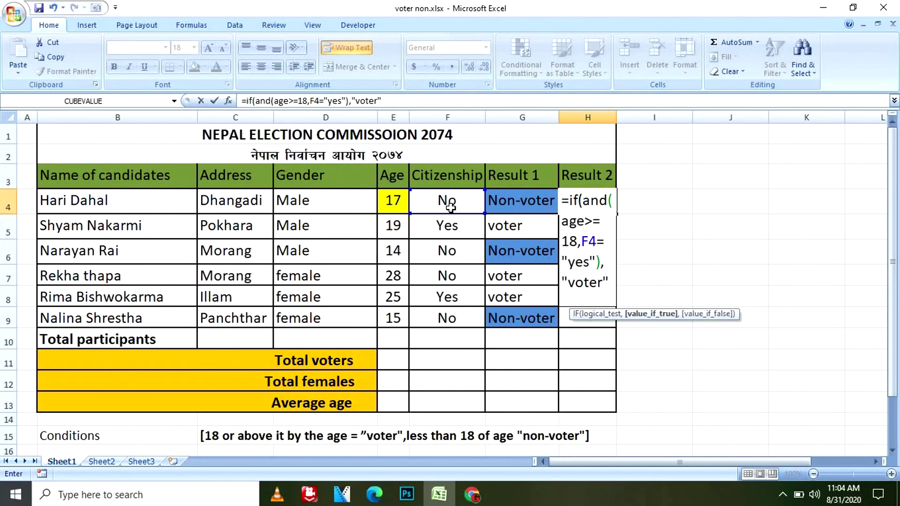
text(,")
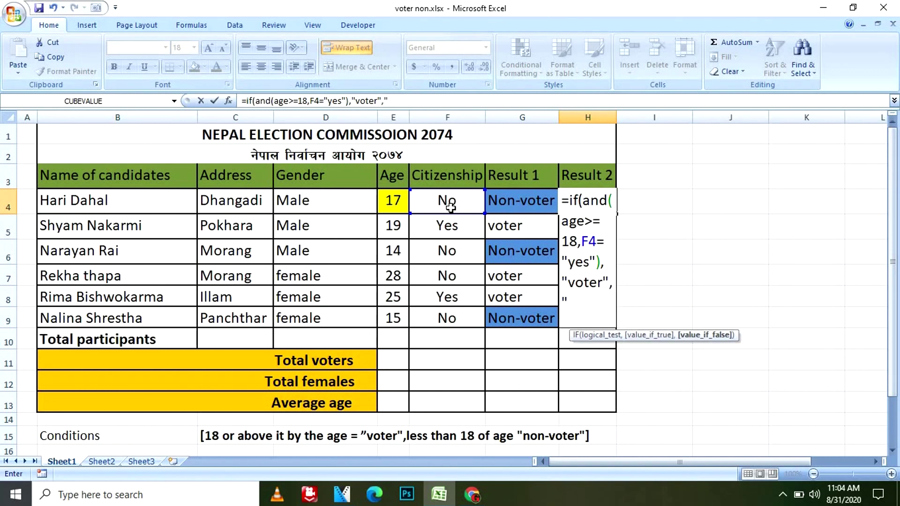
text(m)
key(BackSpace)
text(N)
key(BackSpace)
text(non-)
text(voter)
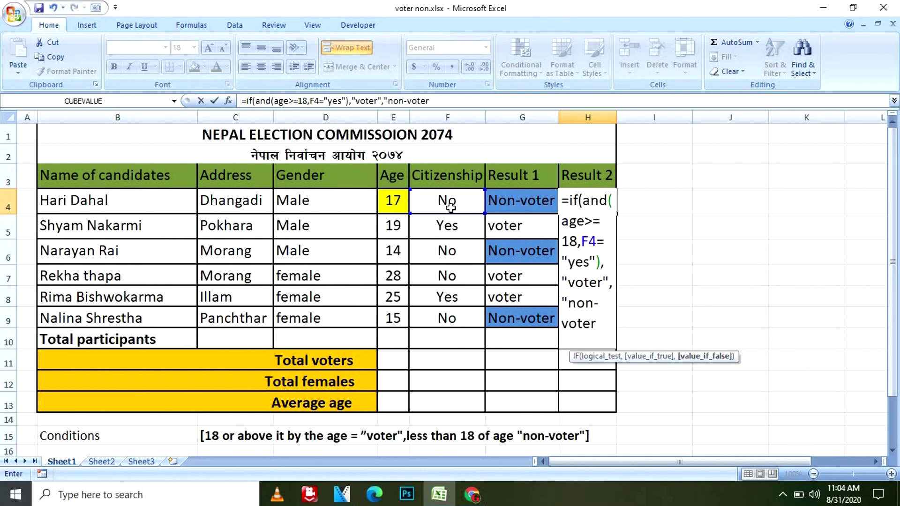
text("))
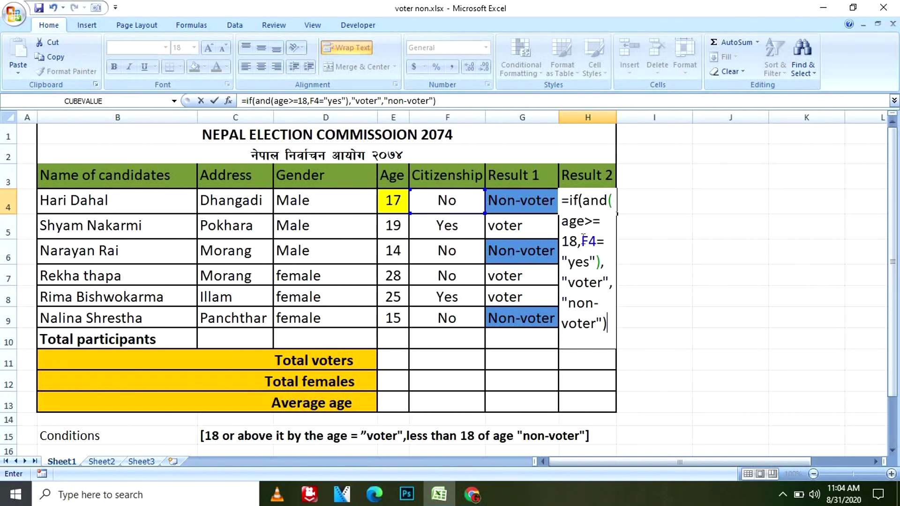
drag(456, 190, 441, 197)
key(Return)
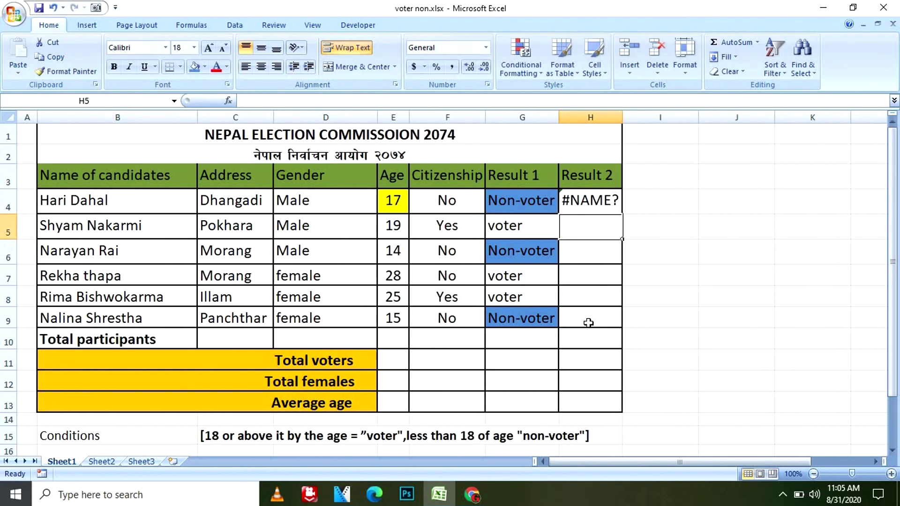
- Replace 'age' with E4 in H4's formula so it returns non-voter
drag(617, 118, 624, 118)
click(603, 197)
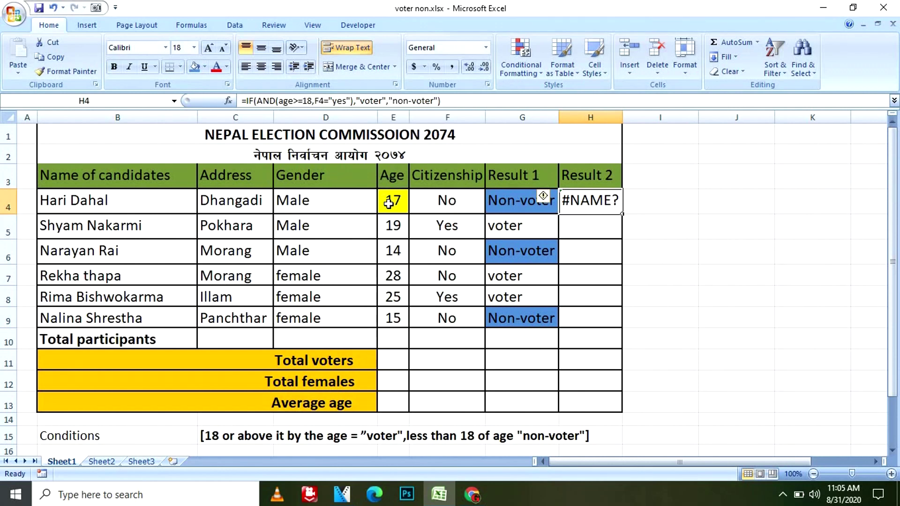
click(295, 101)
key(BackSpace)
key(BackSpace)
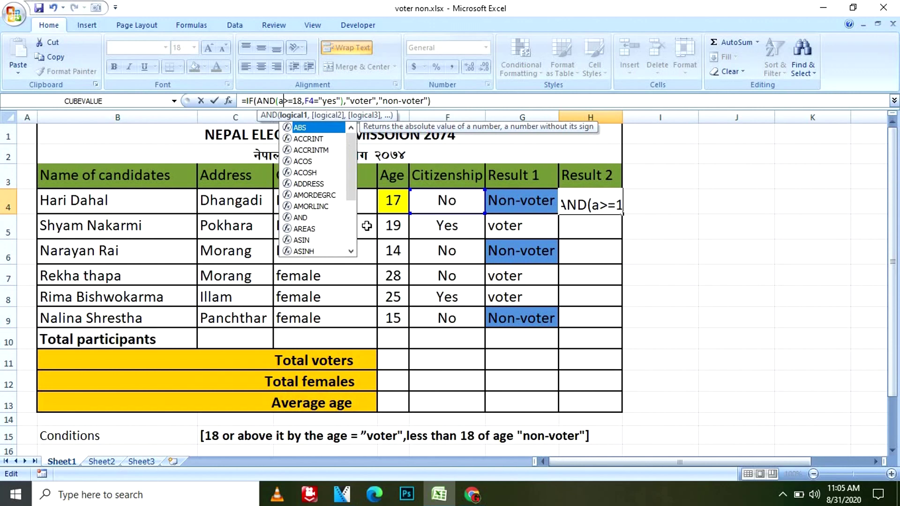
key(BackSpace)
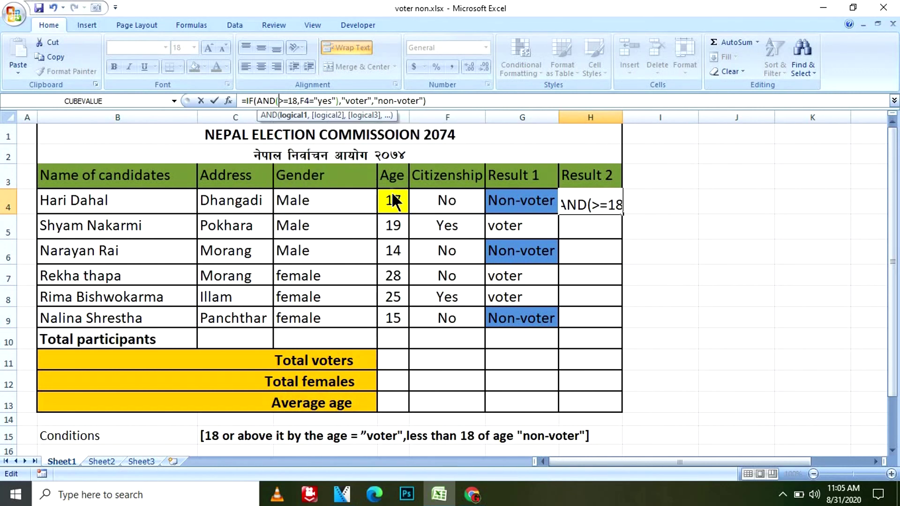
click(386, 200)
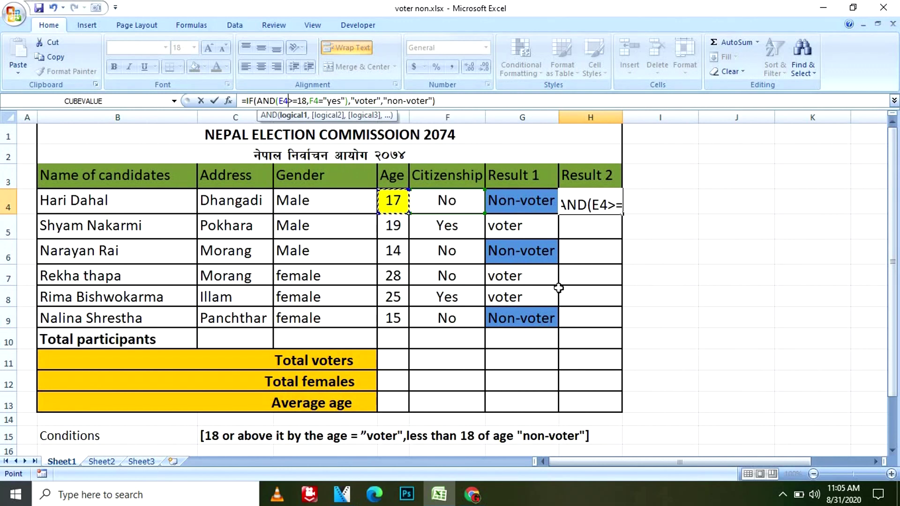
key(Return)
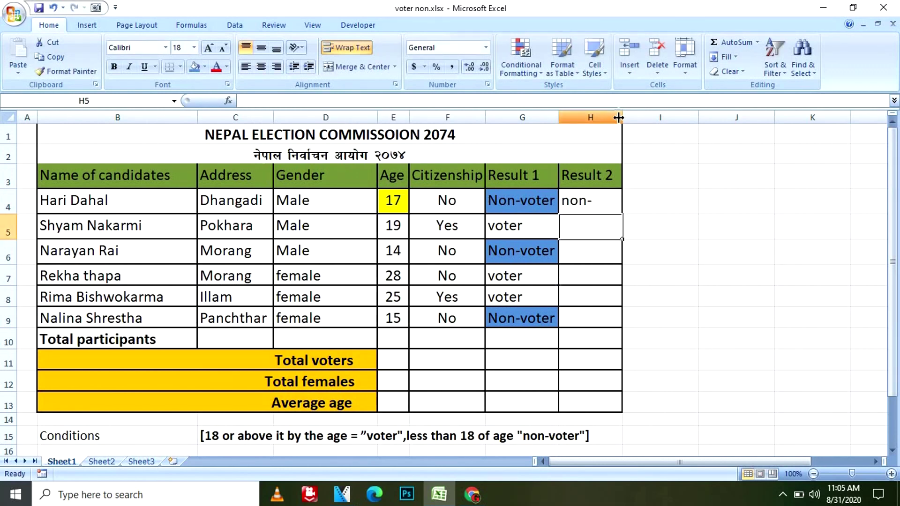
- Autofit column H and fill H4's formula down to H9
double_click(622, 117)
click(683, 201)
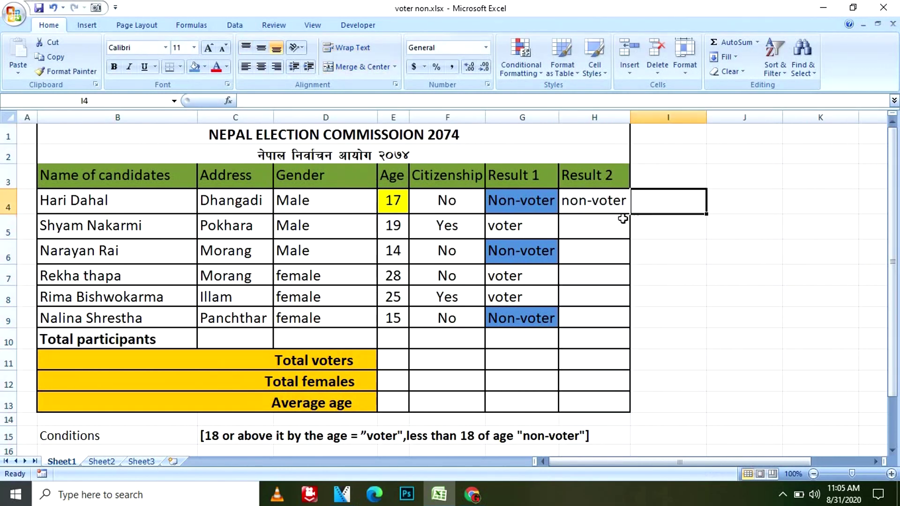
click(608, 192)
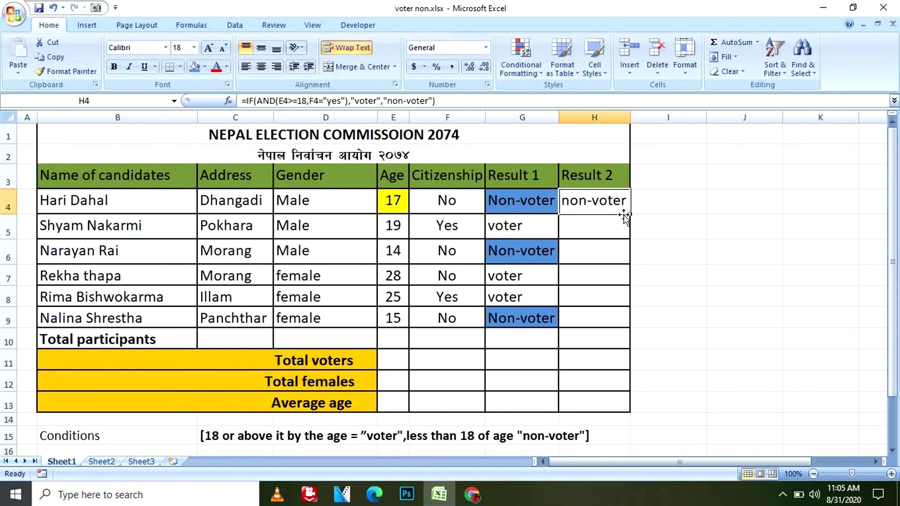
drag(631, 214, 613, 318)
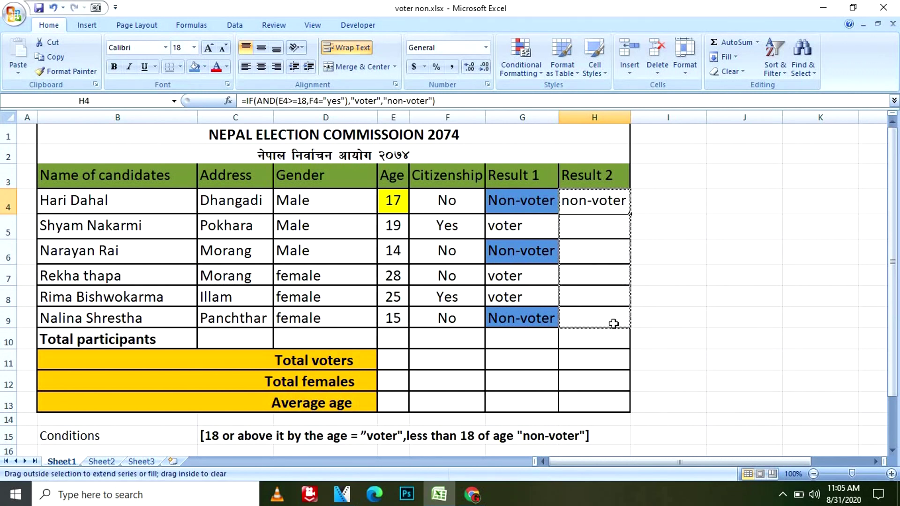
click(396, 203)
click(451, 201)
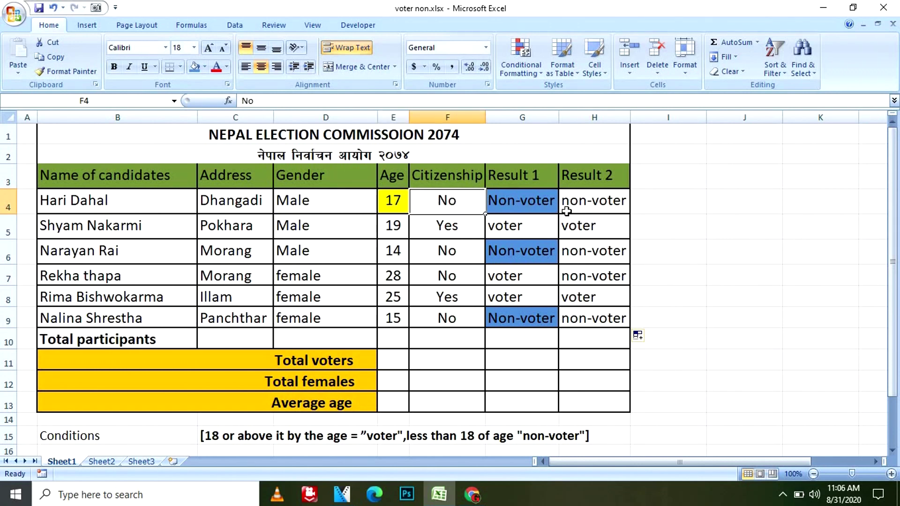
click(569, 208)
click(205, 67)
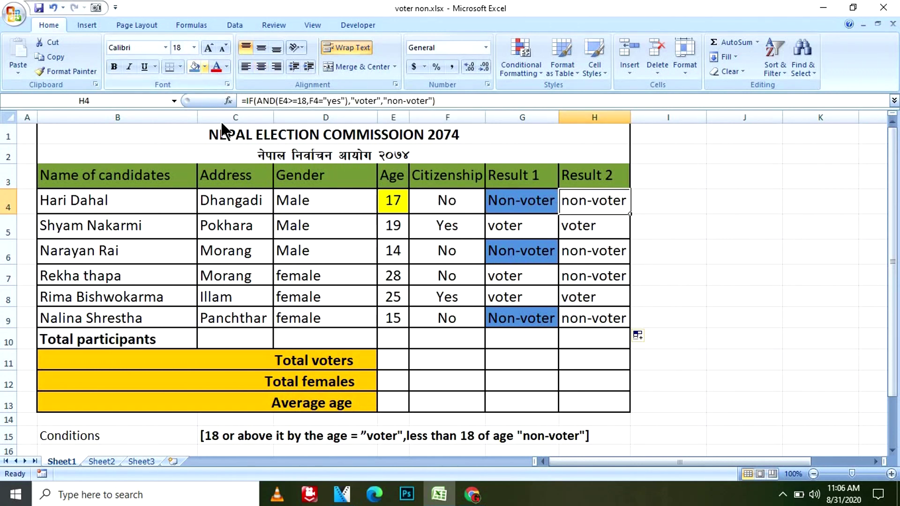
click(239, 166)
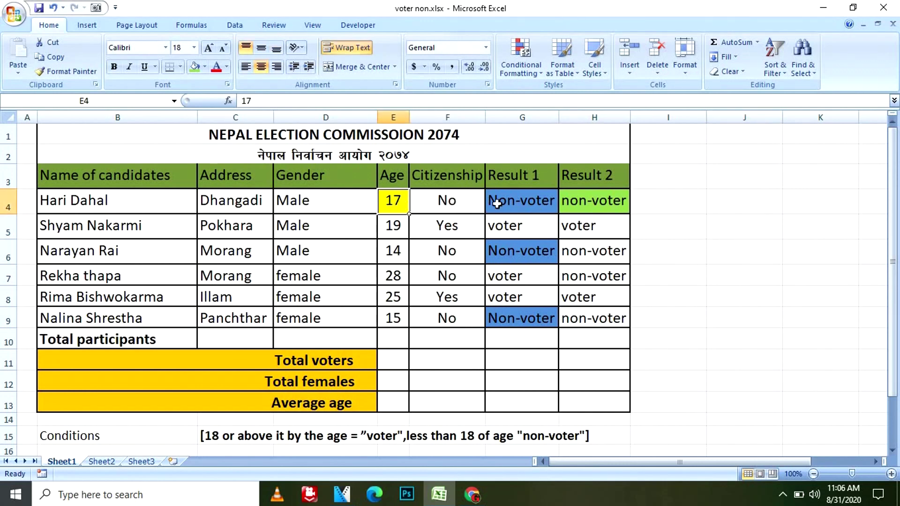
click(451, 203)
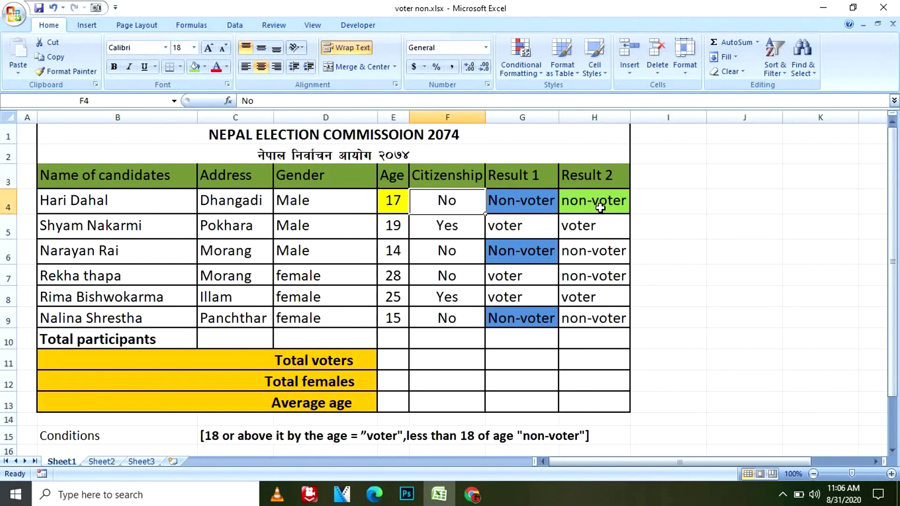
click(595, 203)
click(395, 227)
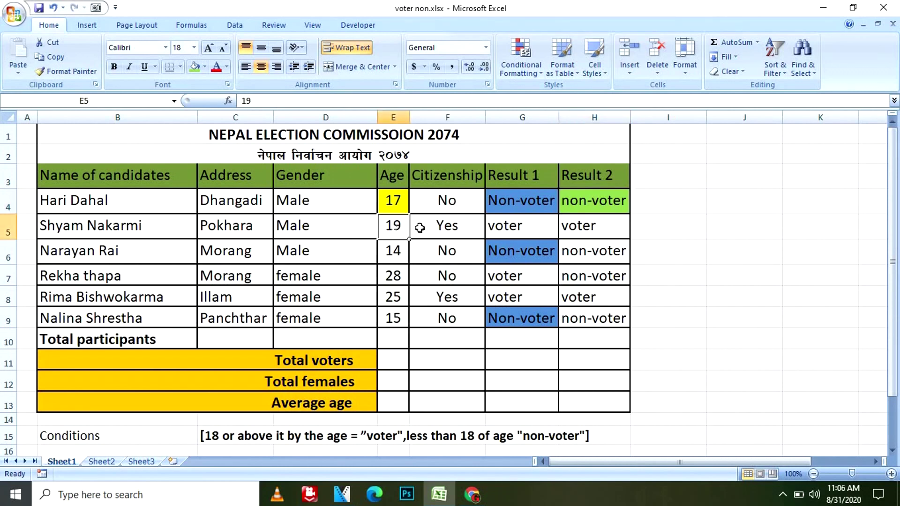
click(452, 227)
click(584, 228)
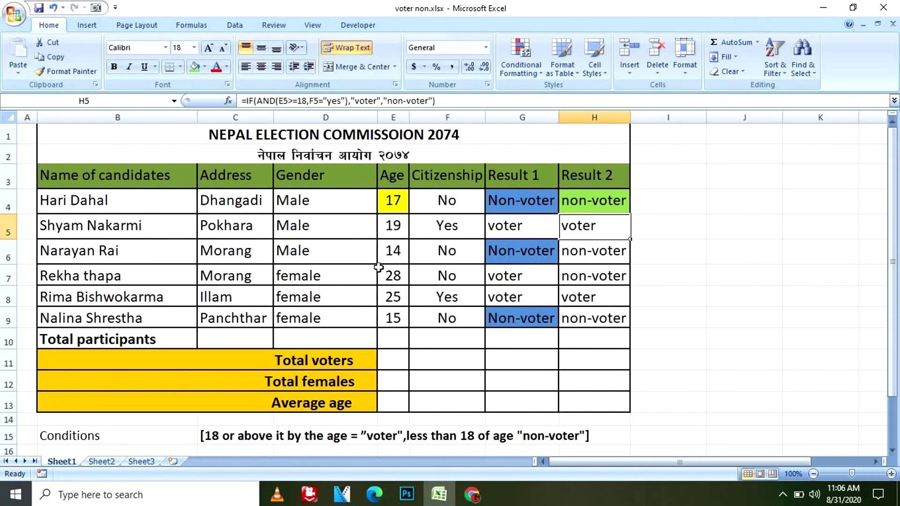
click(391, 256)
click(471, 257)
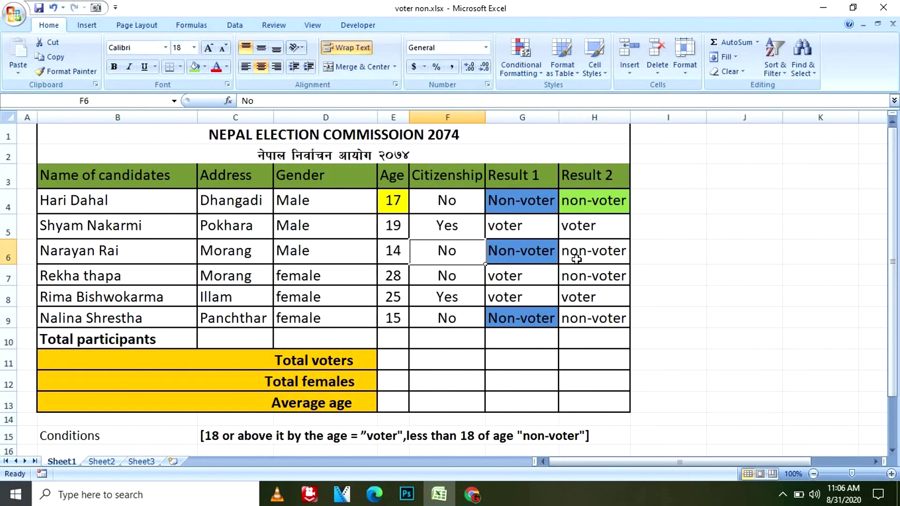
click(449, 293)
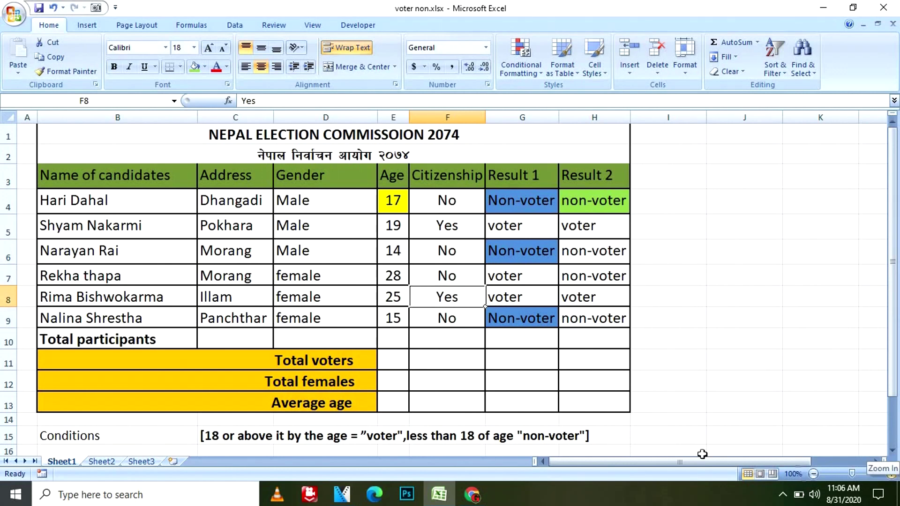
- Enter No as row 8's citizenship in F8, making its Result 2 non-voter
text(n)
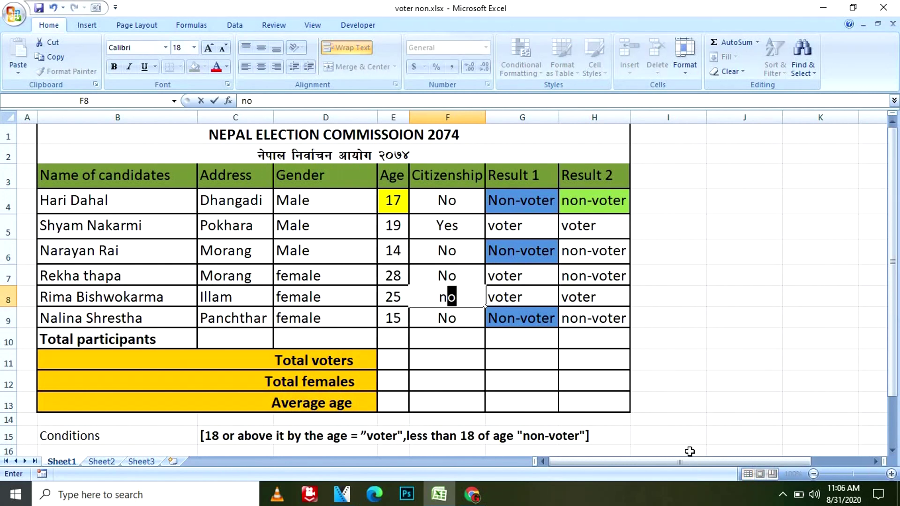
key(BackSpace)
key(BackSpace)
text(No)
click(699, 340)
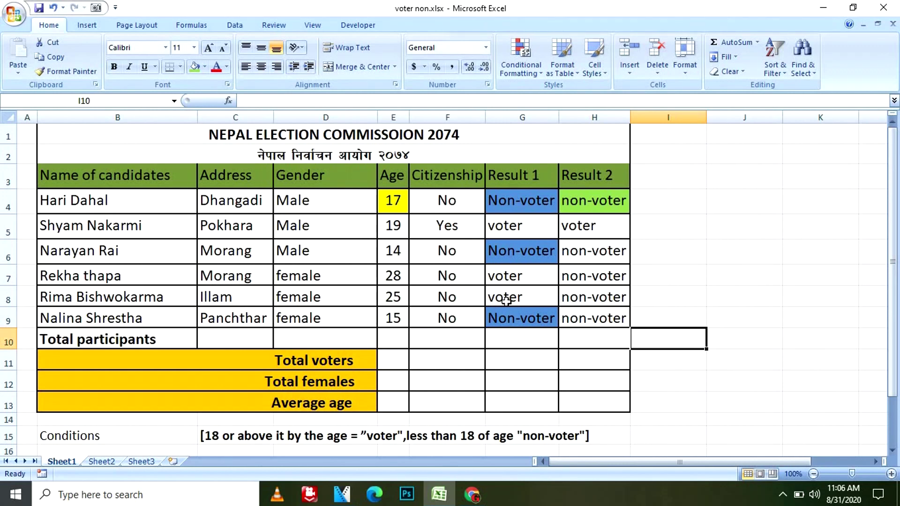
click(515, 298)
- Fill E8's age 25 blue and G8's voter result yellow
click(392, 299)
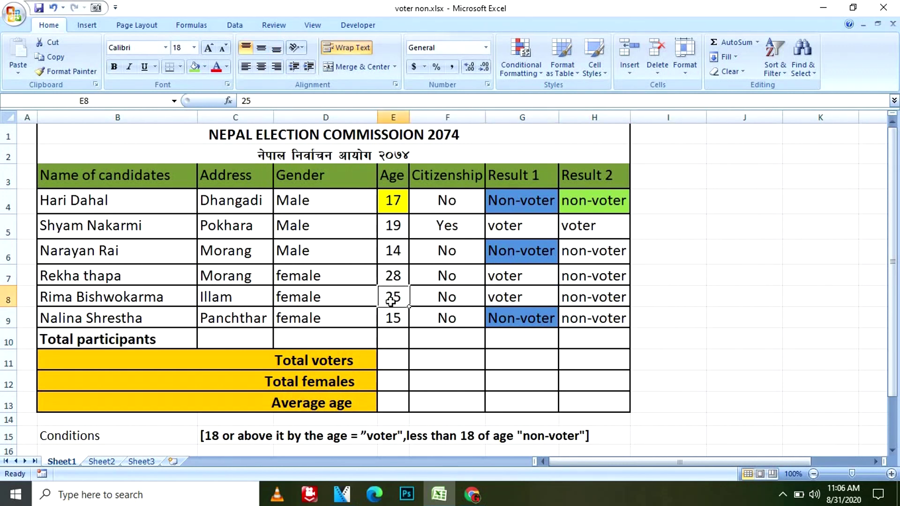
click(204, 66)
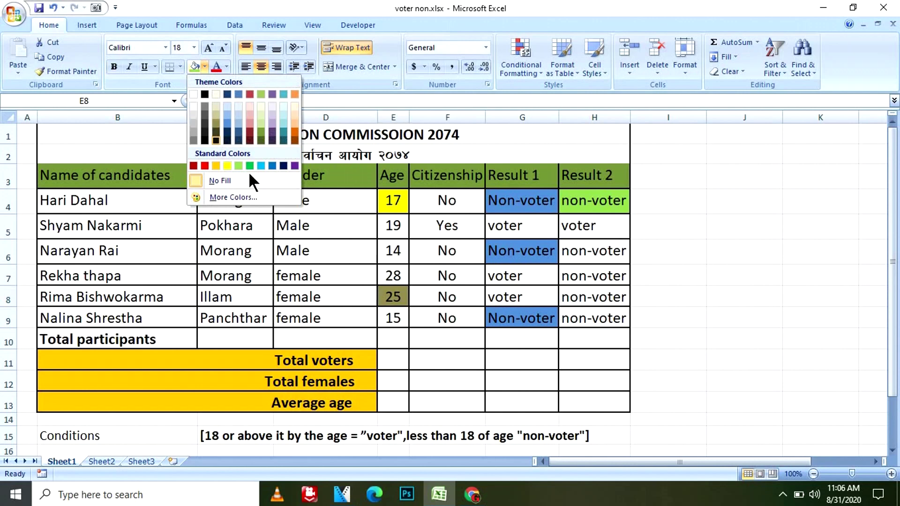
click(272, 166)
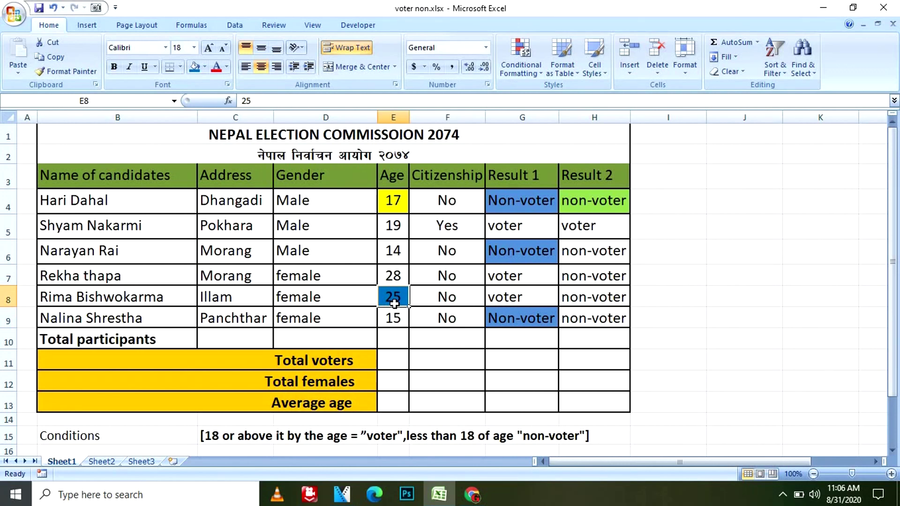
click(506, 300)
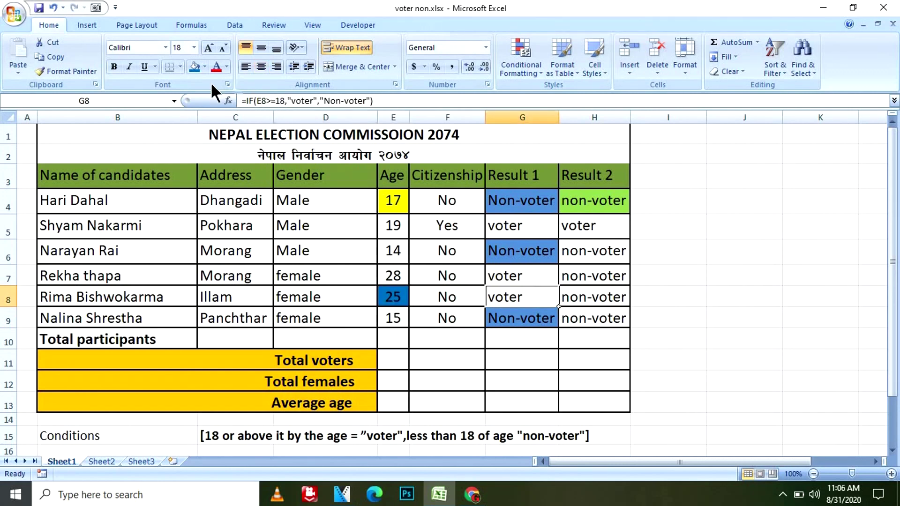
click(205, 66)
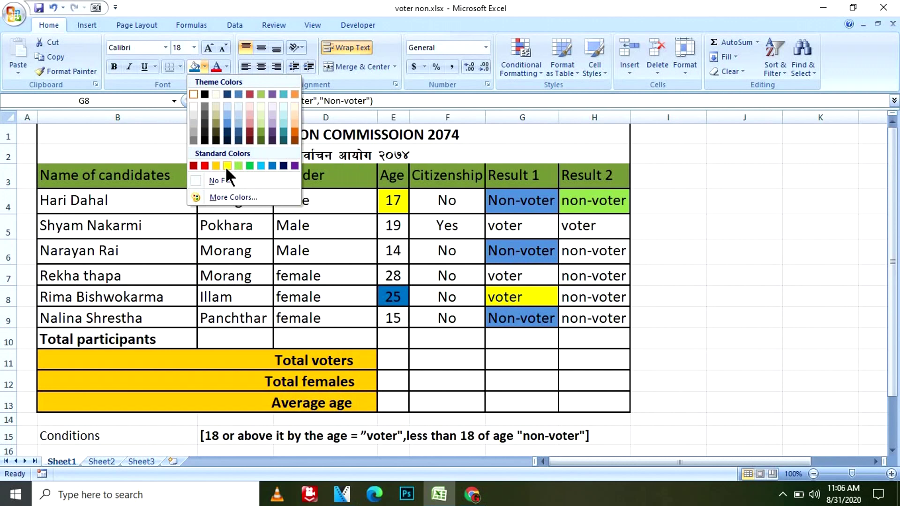
click(227, 166)
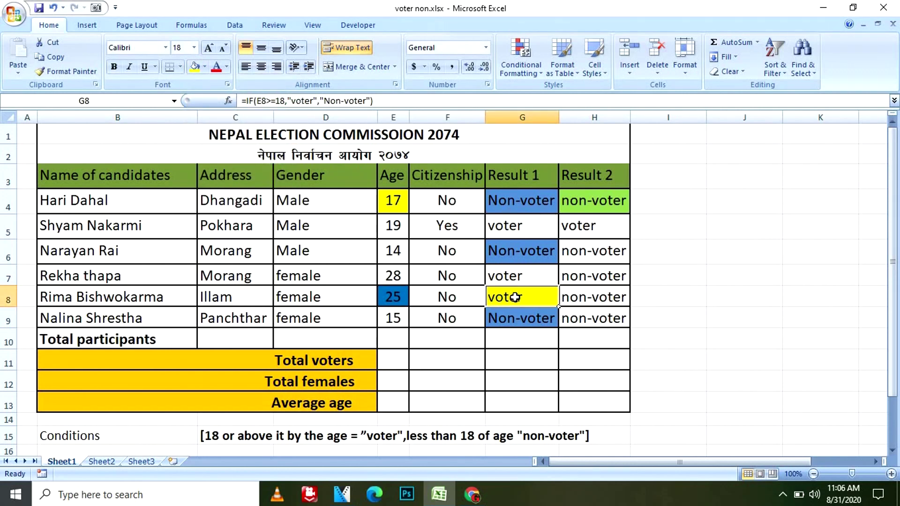
- Fill H8's non-voter result dark red
click(394, 296)
click(519, 307)
click(390, 296)
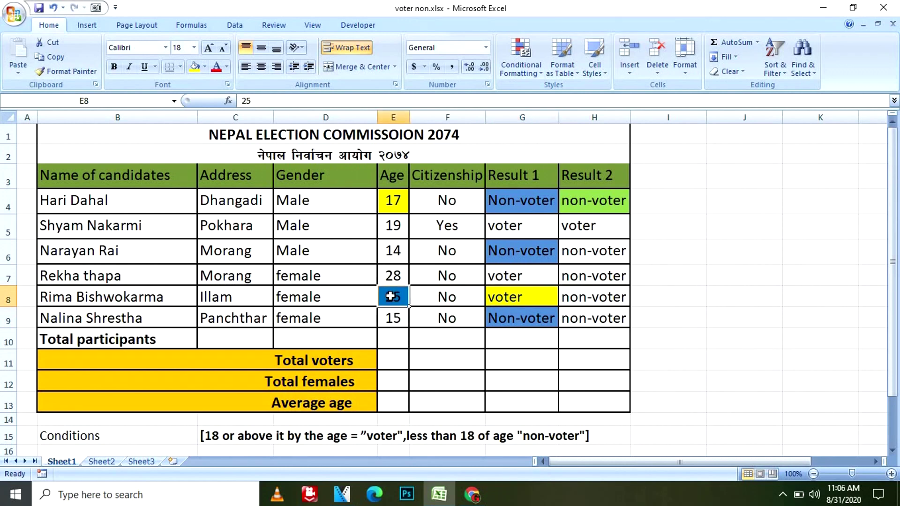
click(453, 297)
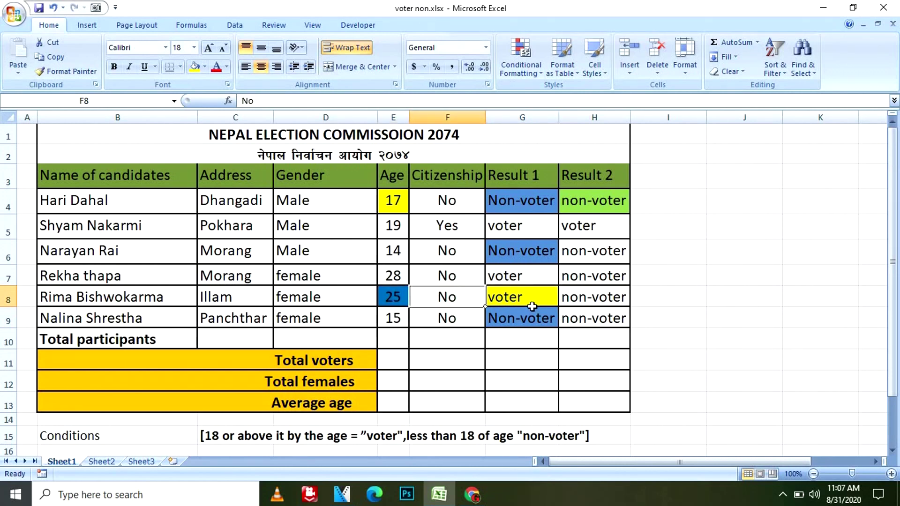
click(601, 300)
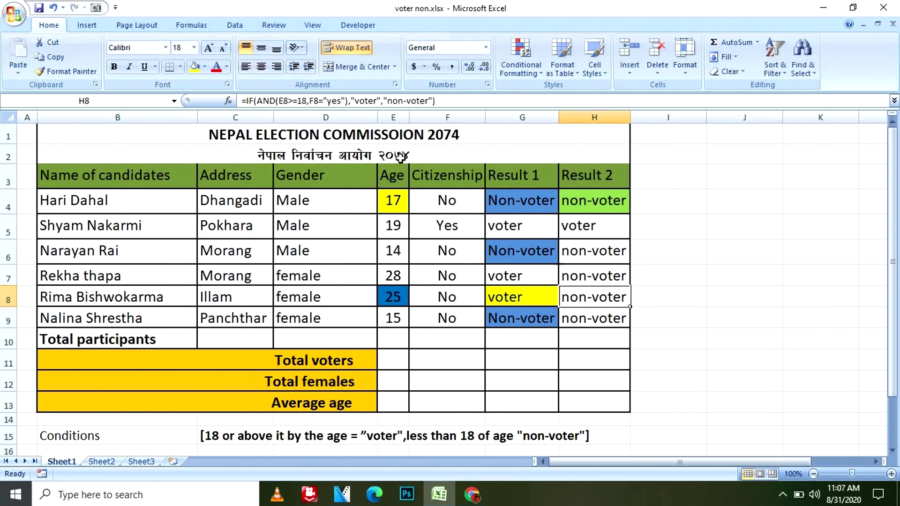
click(205, 66)
click(759, 233)
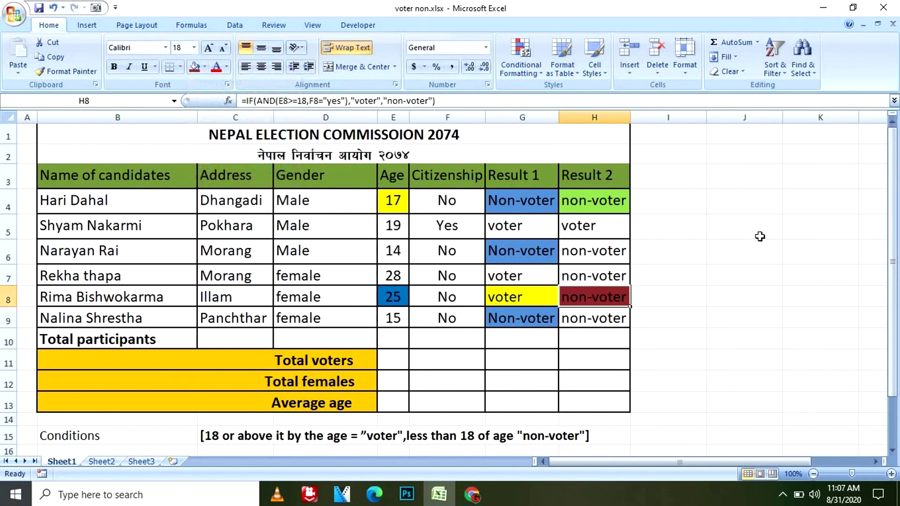
click(760, 233)
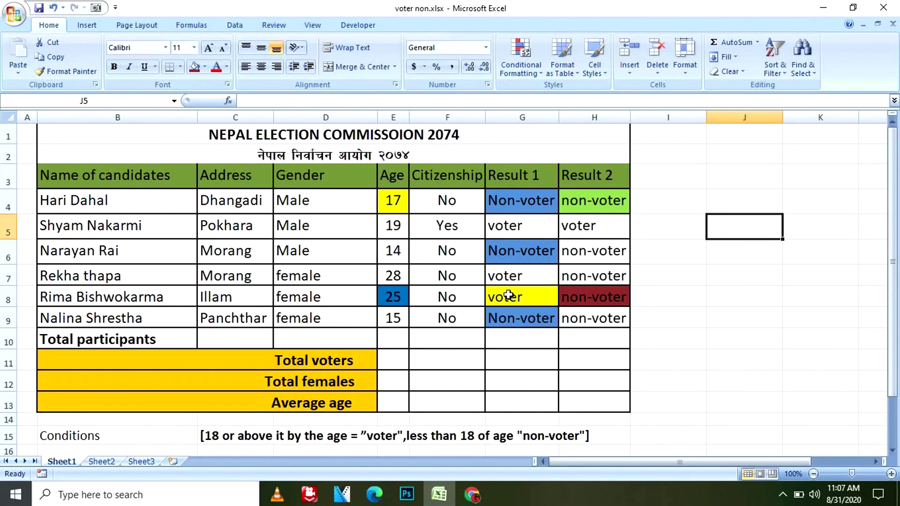
click(505, 359)
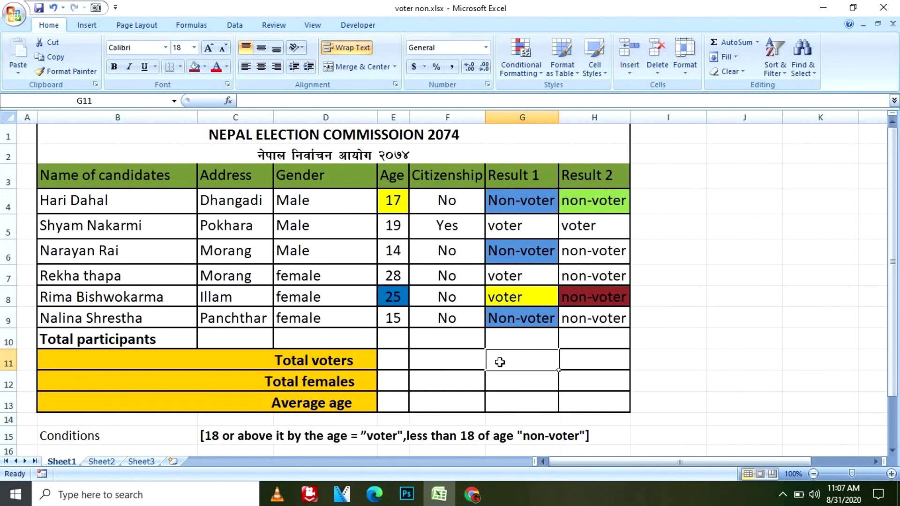
- Enter =COUNTIF(G4:G9,"voter") in G11, giving a Total voters count of 3
text(=)
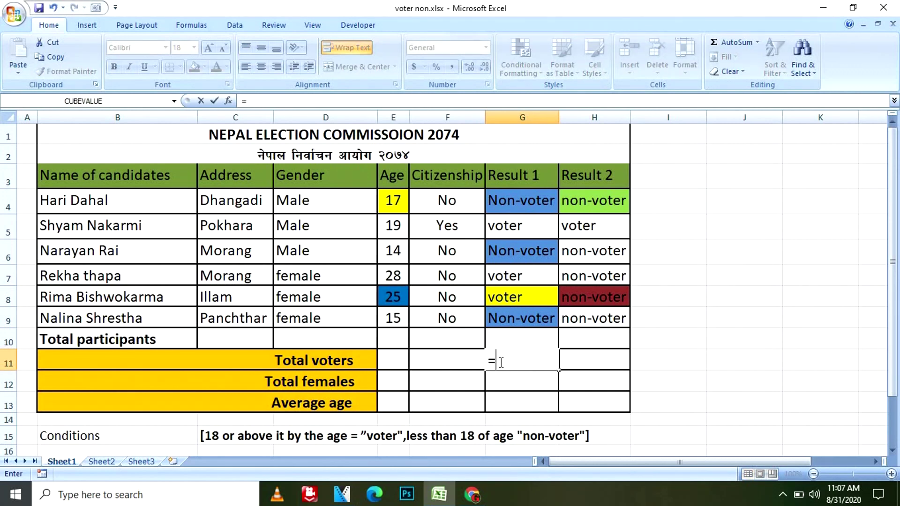
text(countif()
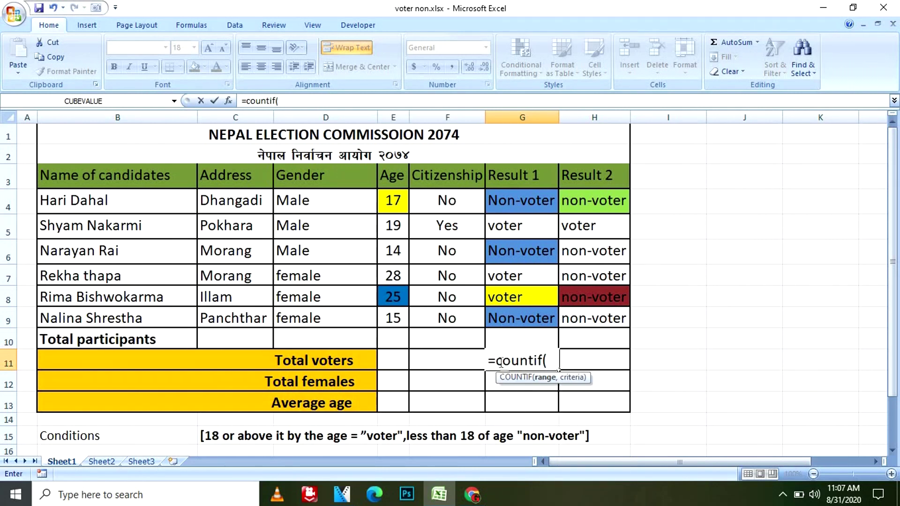
drag(528, 201, 527, 313)
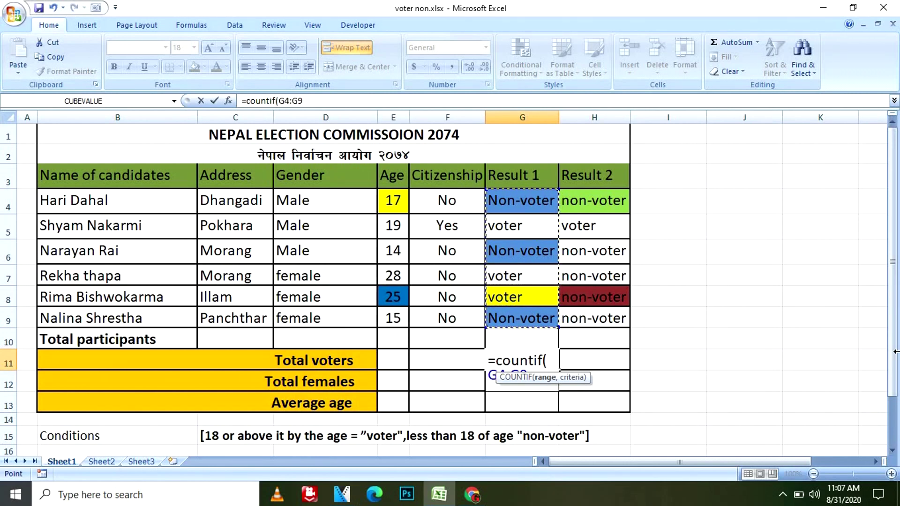
text(,)
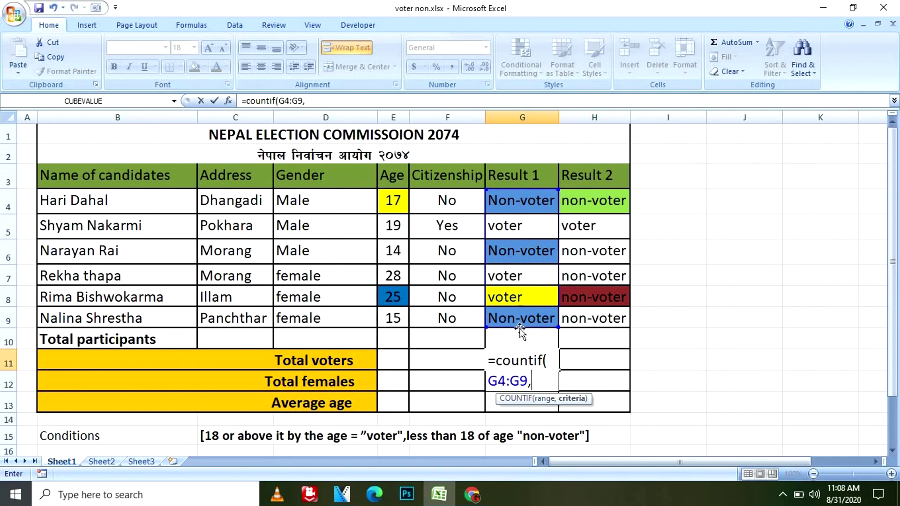
text(")
text(voter)
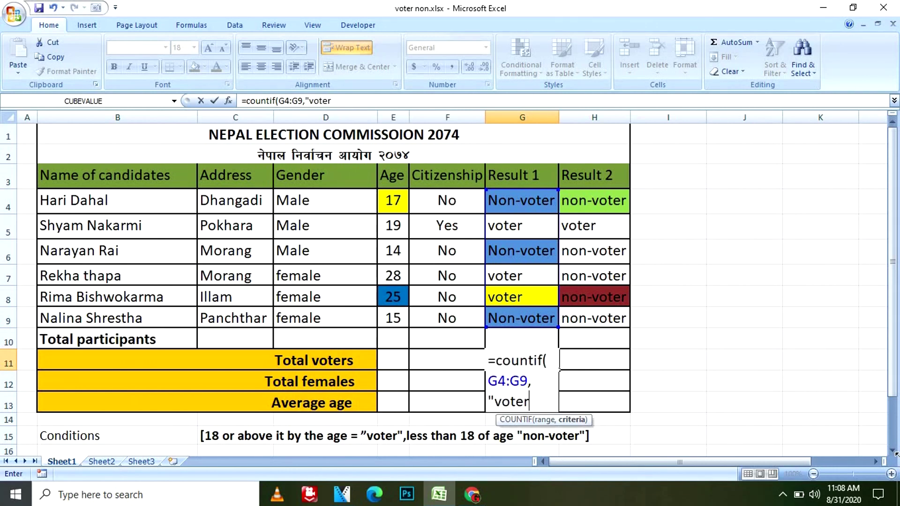
text("))
key(Return)
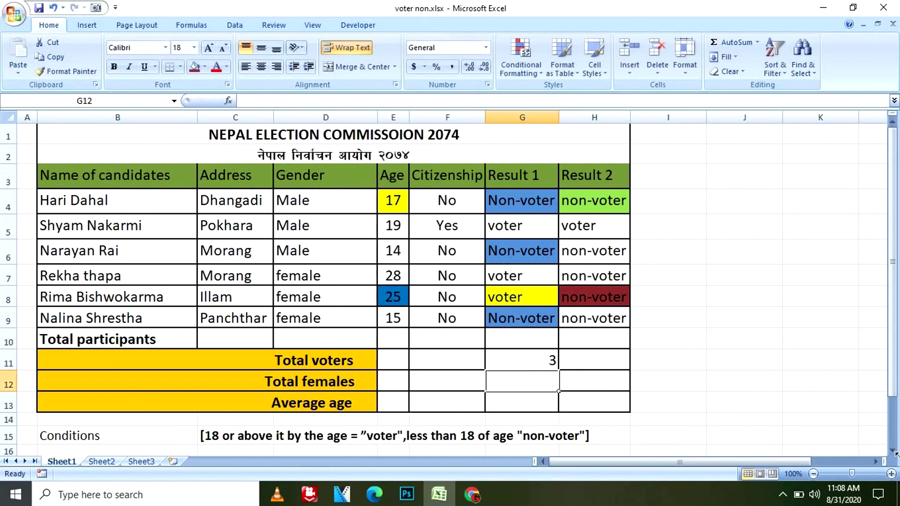
click(521, 360)
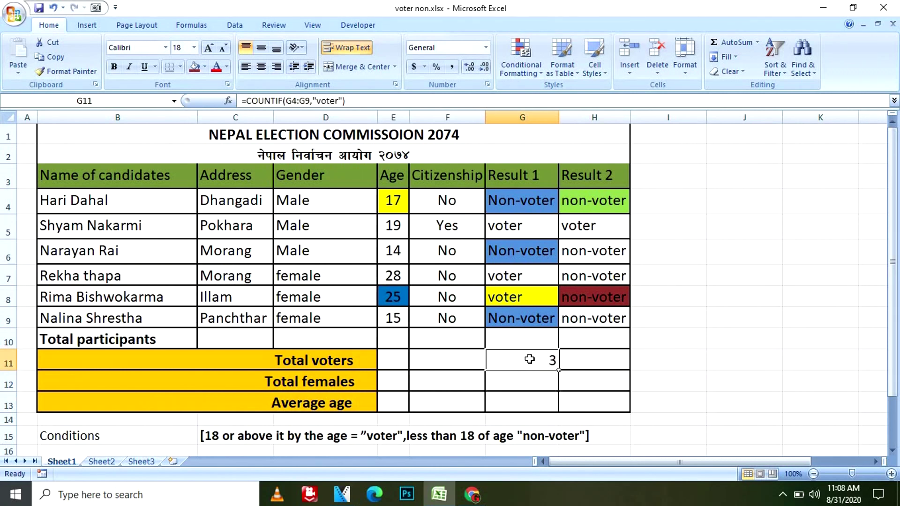
- Review the Result 1 formulas, the result headers and G11's COUNTIF formula
click(510, 229)
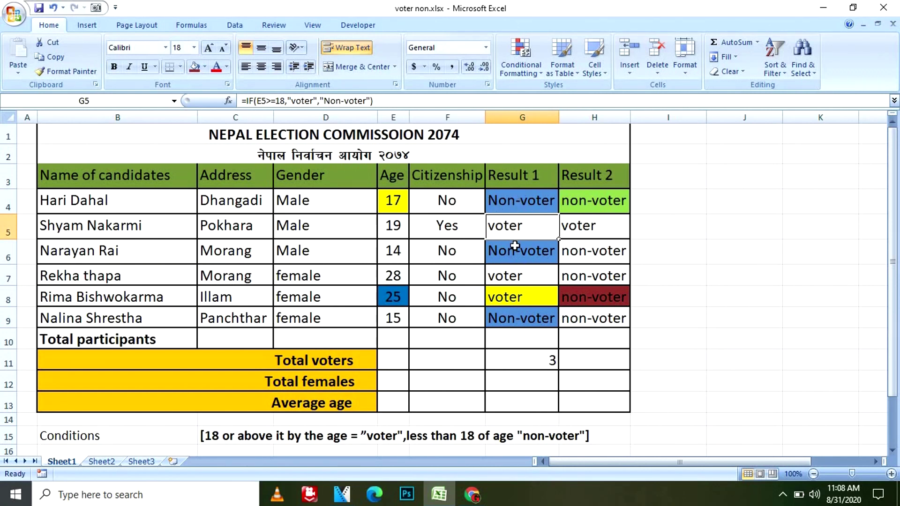
click(520, 153)
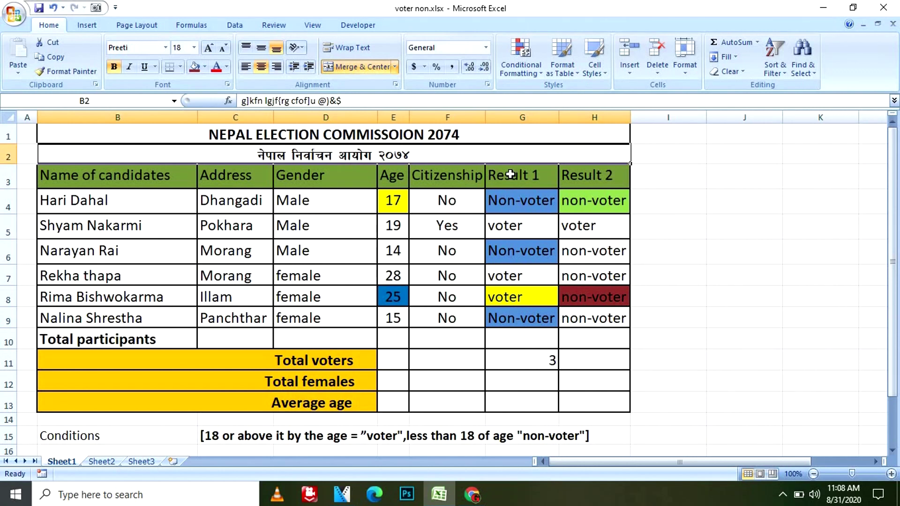
click(510, 174)
click(588, 176)
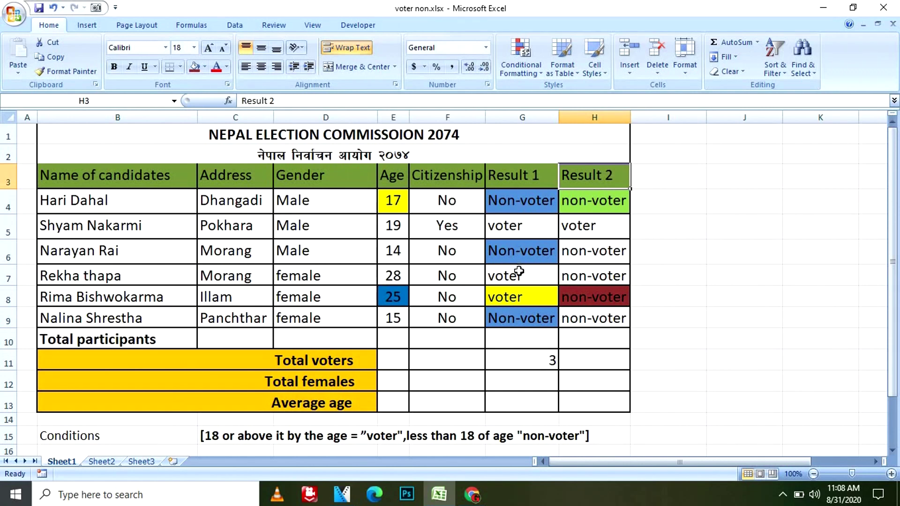
click(543, 361)
click(519, 290)
click(516, 277)
click(514, 229)
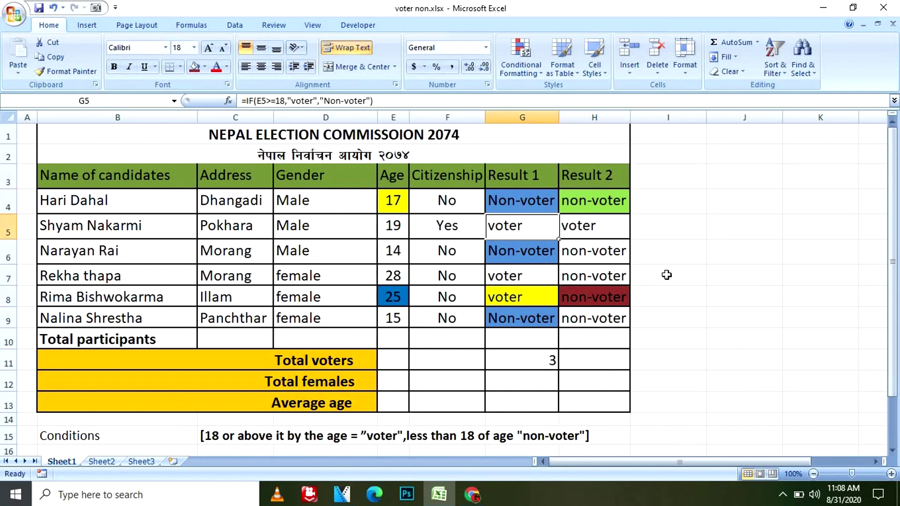
- Test the voter count by changing the second candidate's age in E5 to 3
click(387, 226)
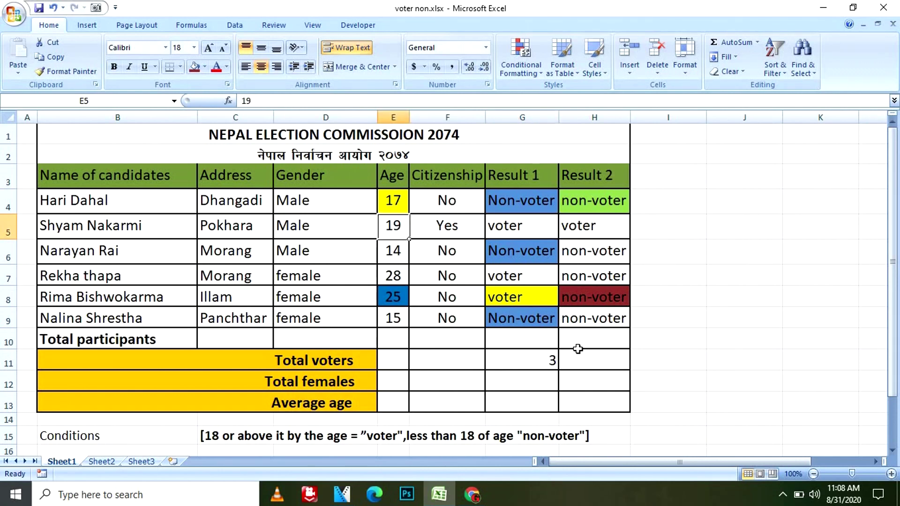
text(3)
click(750, 289)
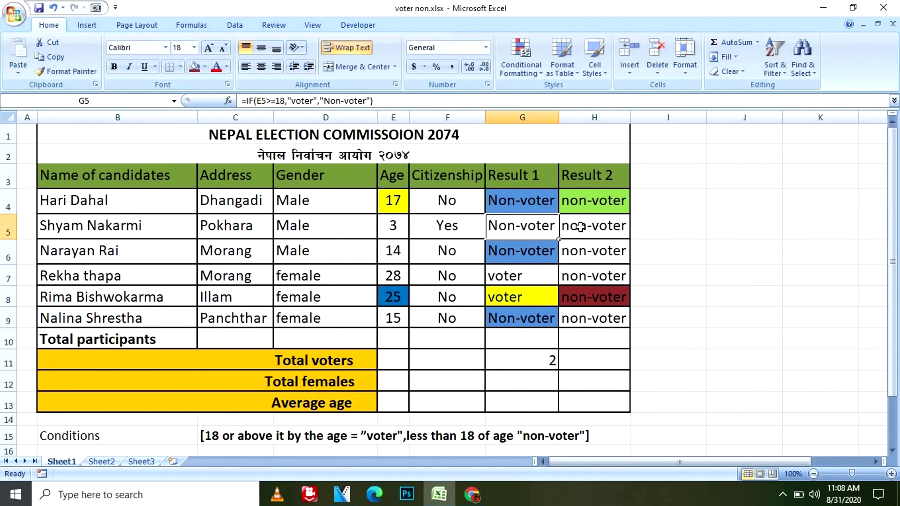
click(536, 360)
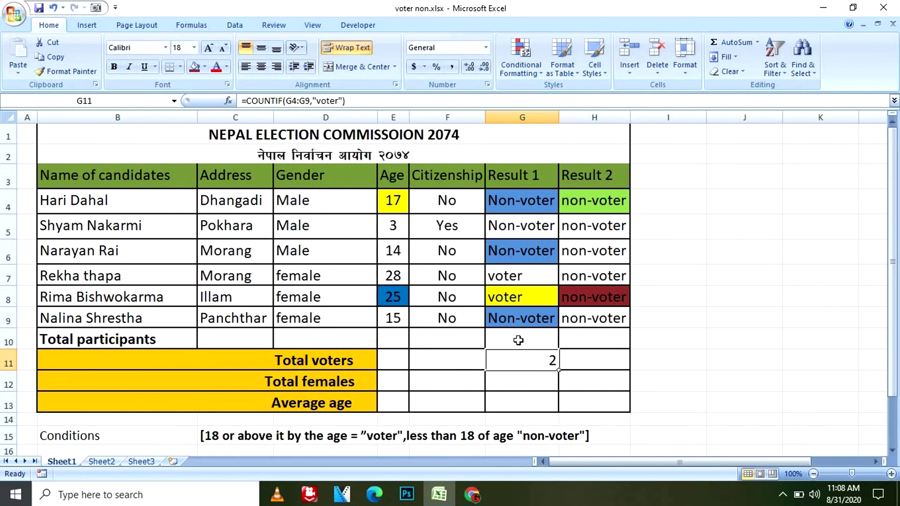
- Set E5's age to 40 and confirm Total voters in G11 reads 3
click(394, 228)
text(40)
key(Return)
click(709, 275)
click(539, 364)
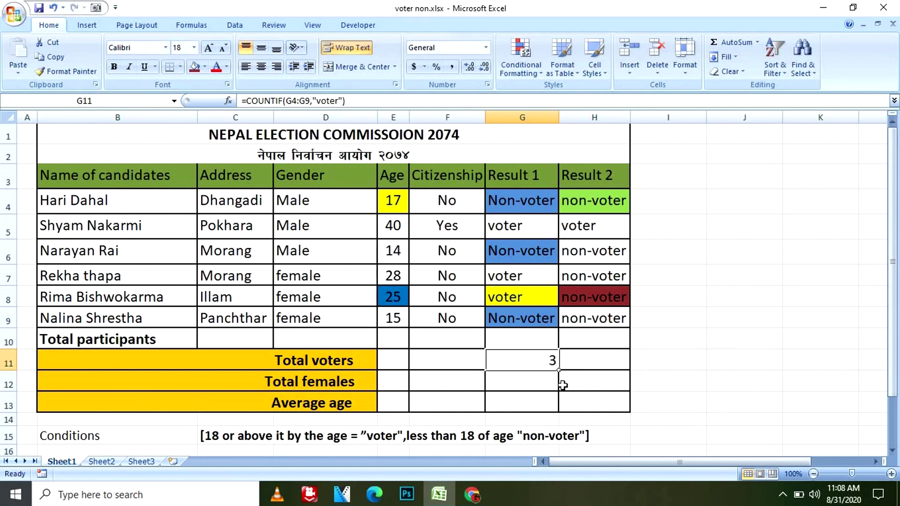
click(512, 380)
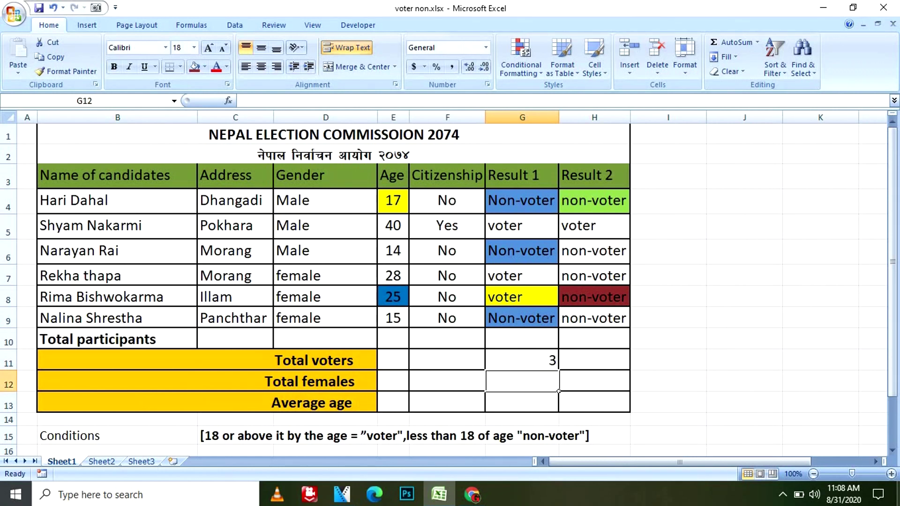
- Enter =COUNTIF(D4:D9,"female") in G12 for the Total females count
text(=count)
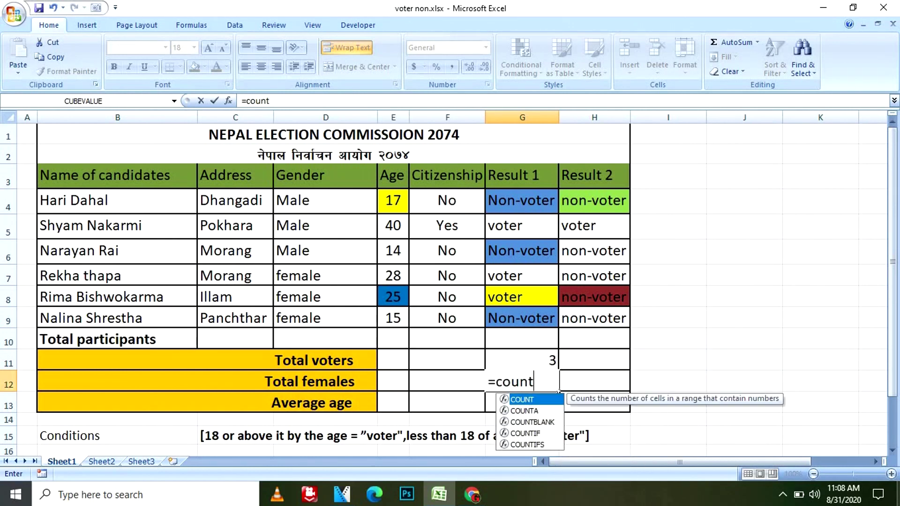
text(if()
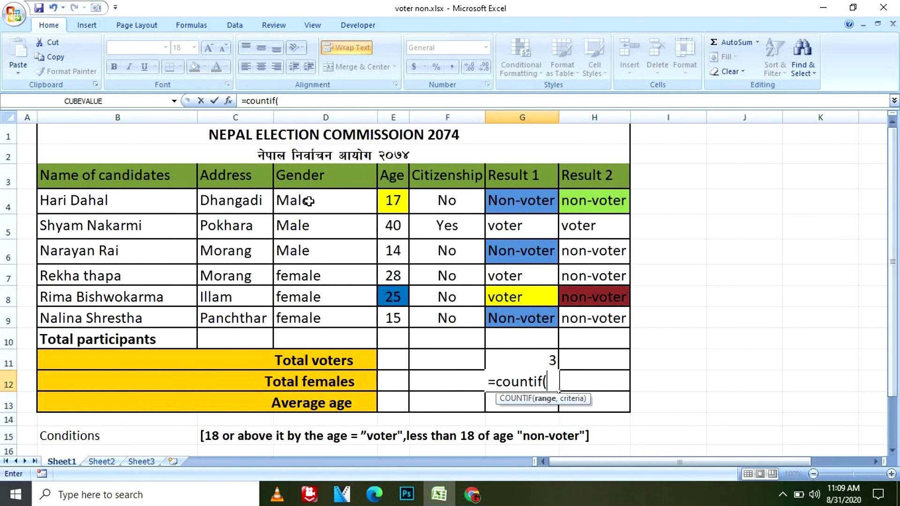
drag(308, 201, 317, 313)
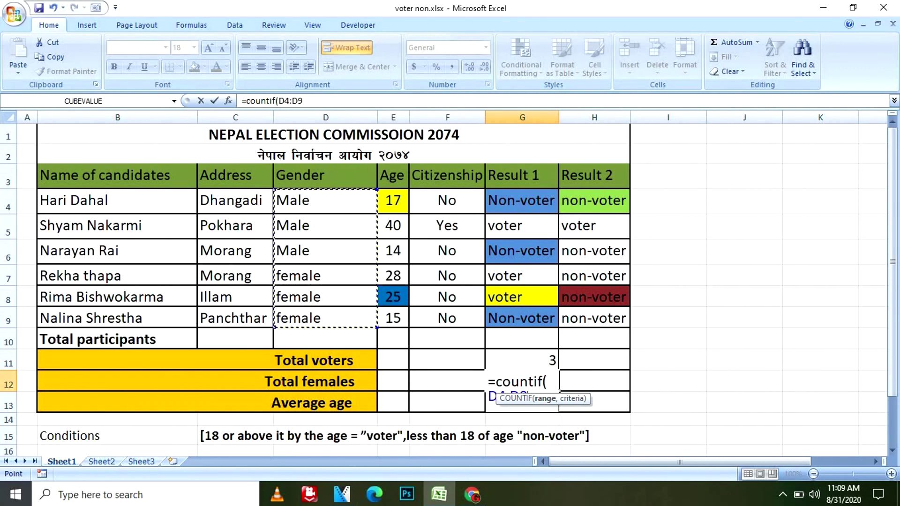
text(,)
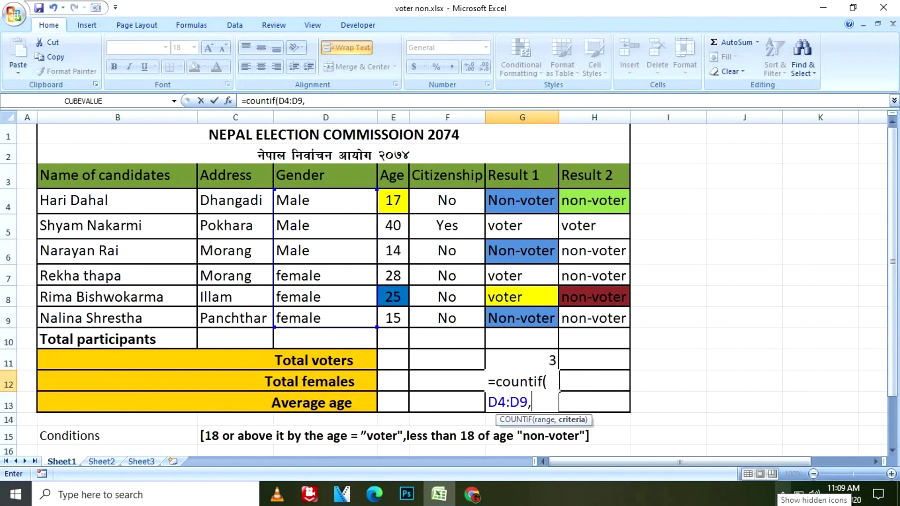
text("female)
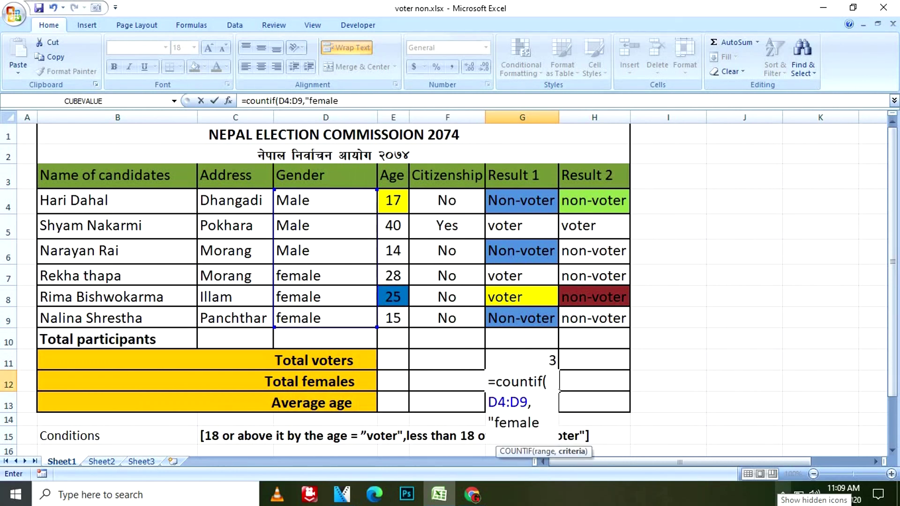
text("))
key(Return)
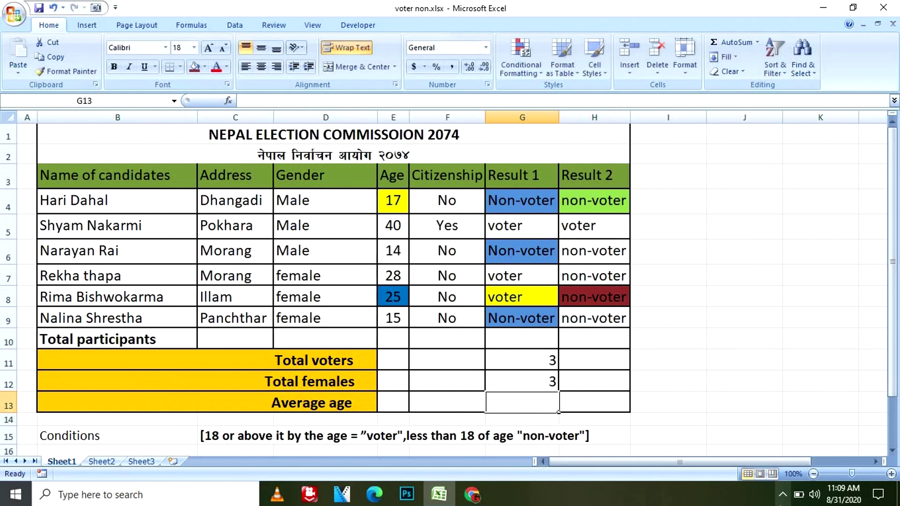
click(522, 379)
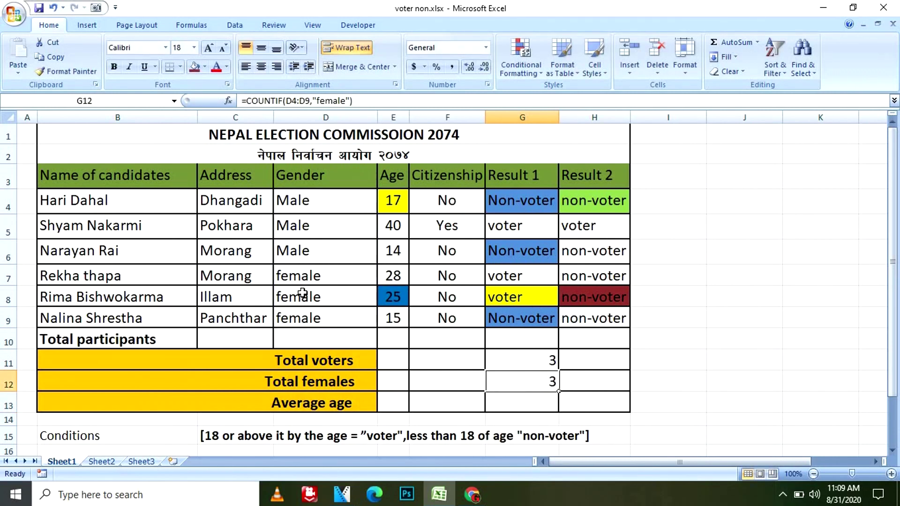
- Test the female count by changing D6's gender to female, raising it to 4
click(297, 278)
click(298, 296)
click(300, 315)
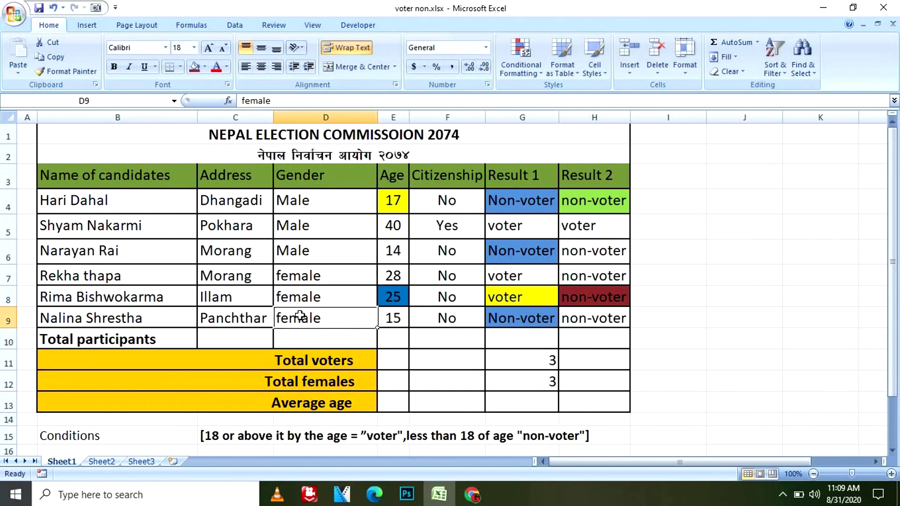
click(305, 249)
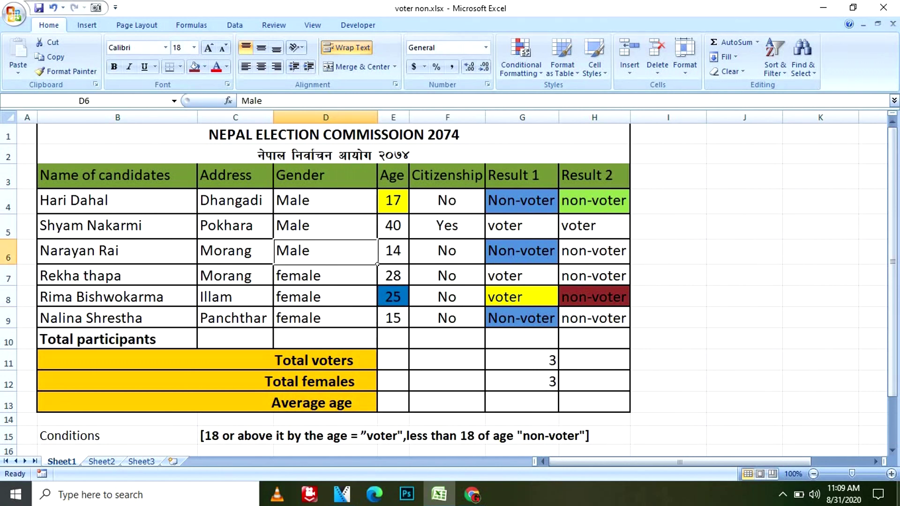
text(fr)
key(BackSpace)
text(emal)
key(Return)
click(500, 380)
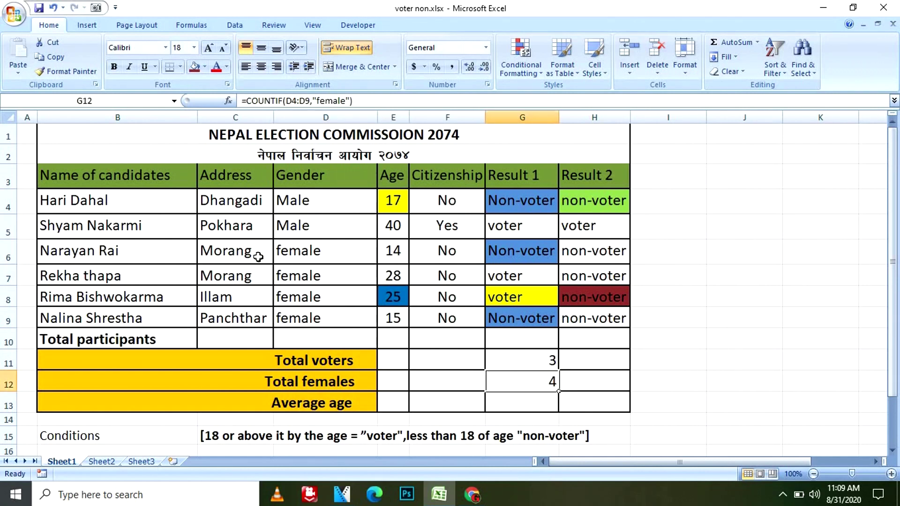
- Restore D6 to Male and recheck the Total females formula
click(313, 247)
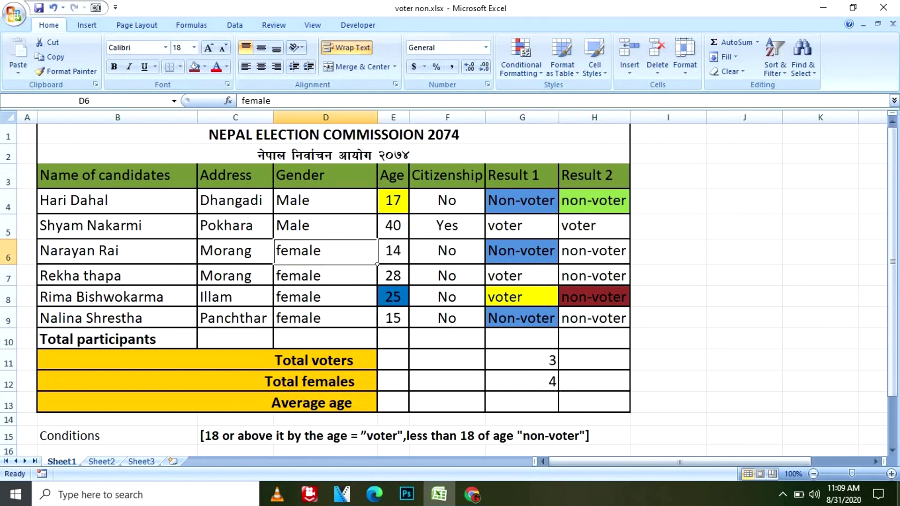
text(Mal)
key(Return)
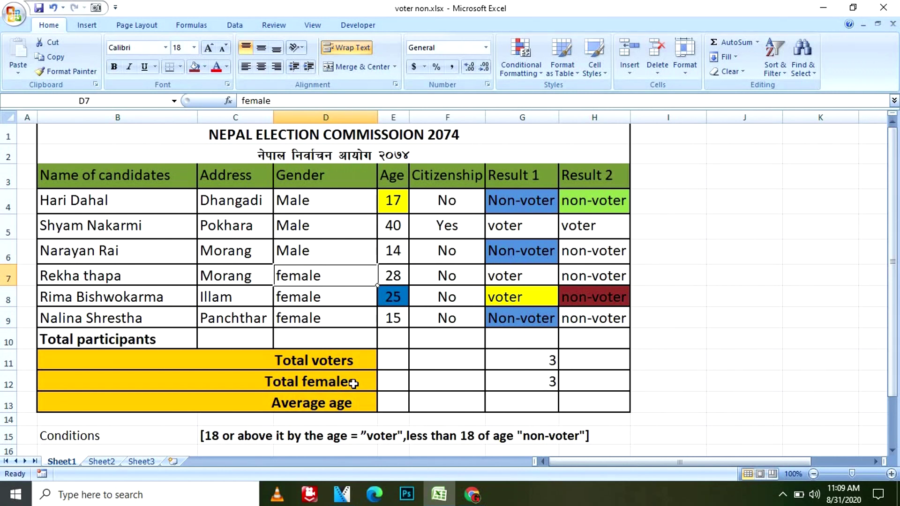
click(553, 383)
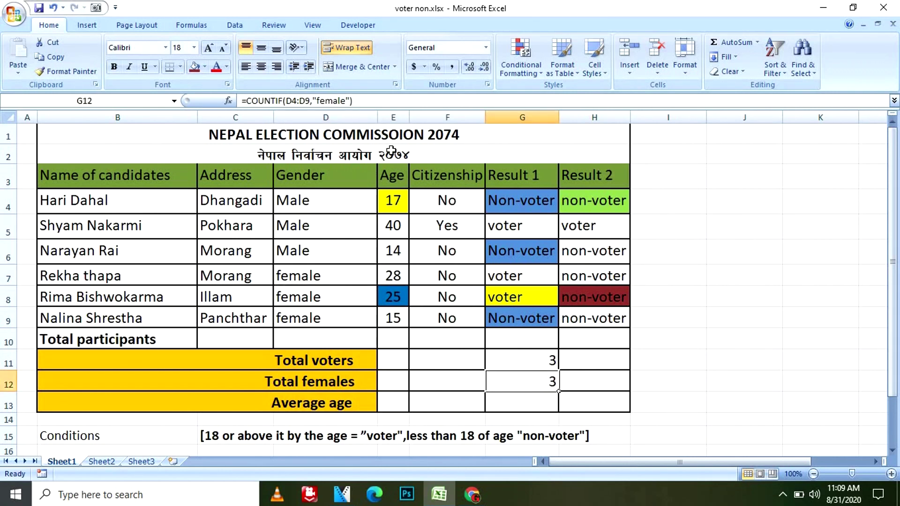
click(325, 101)
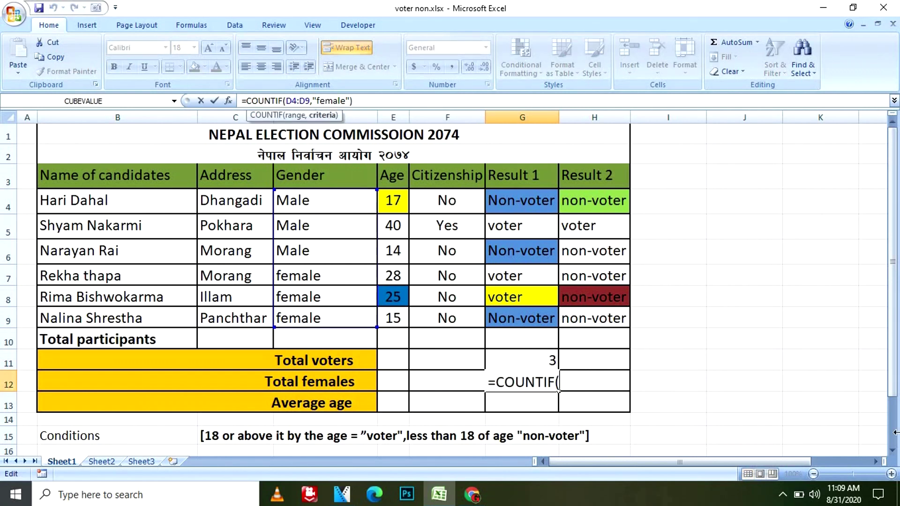
key(BackSpace)
key(BackSpace)
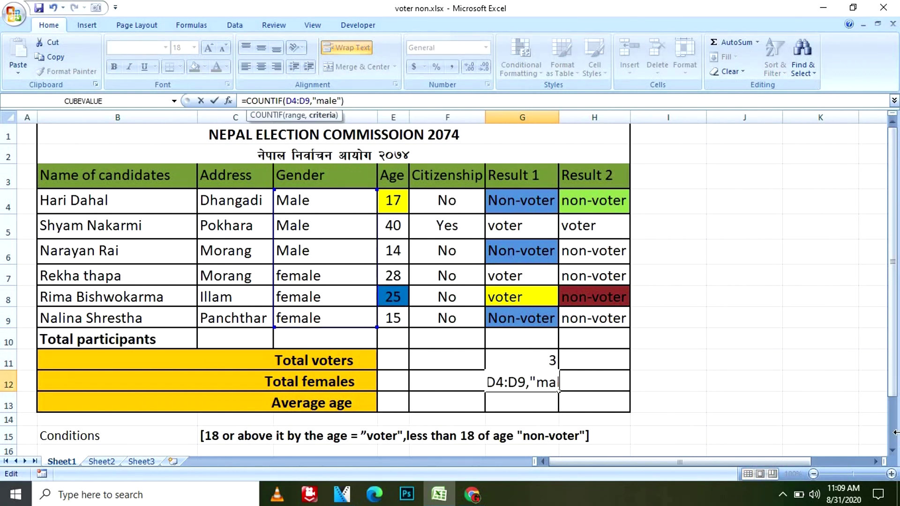
key(Return)
click(521, 382)
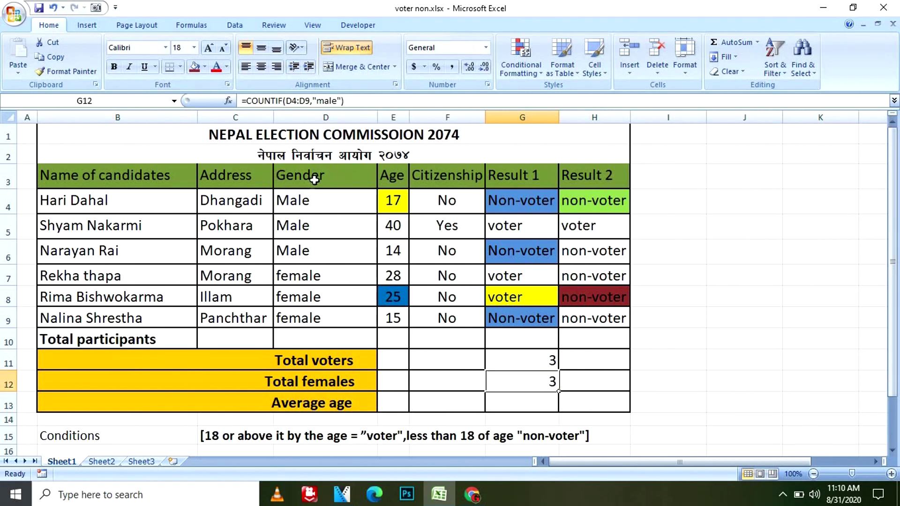
click(316, 101)
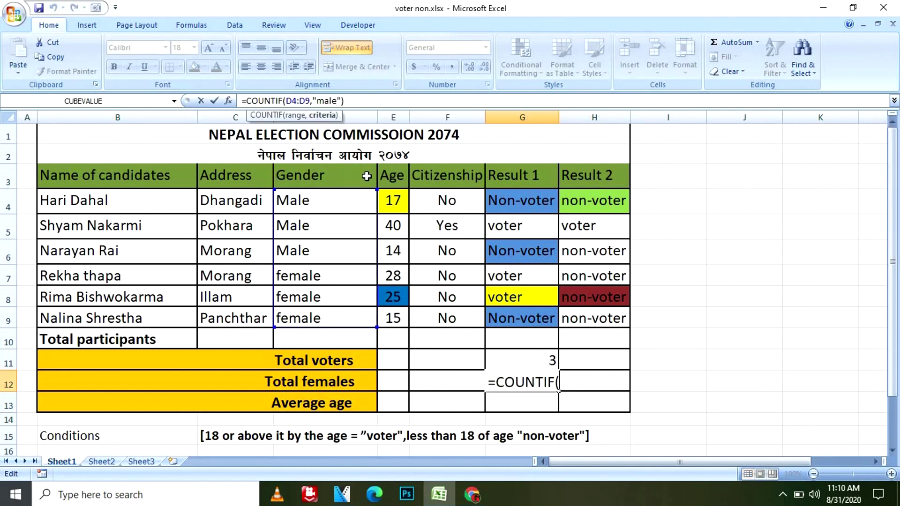
text(fem)
key(BackSpace)
key(Return)
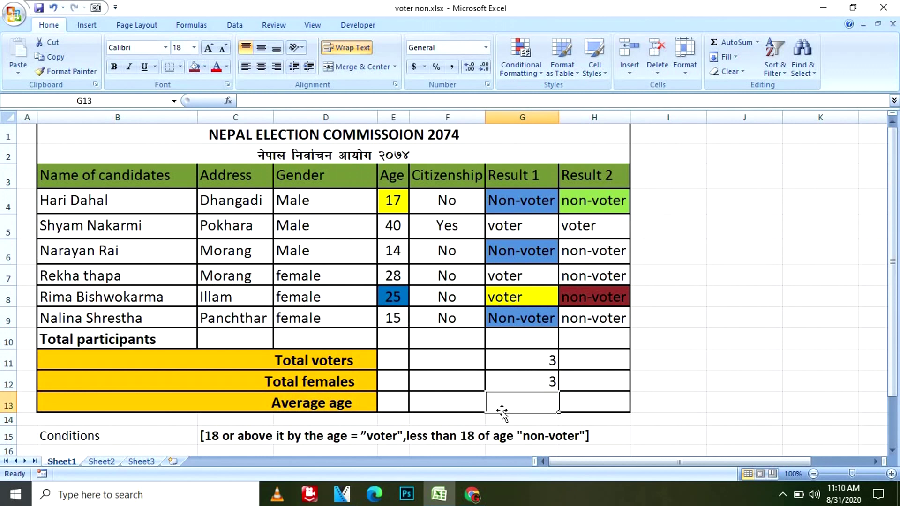
text(=)
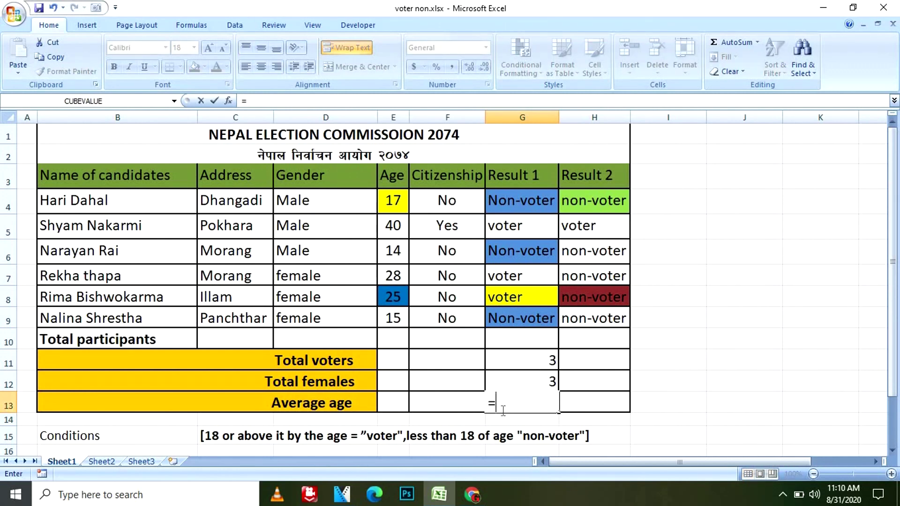
text(average)
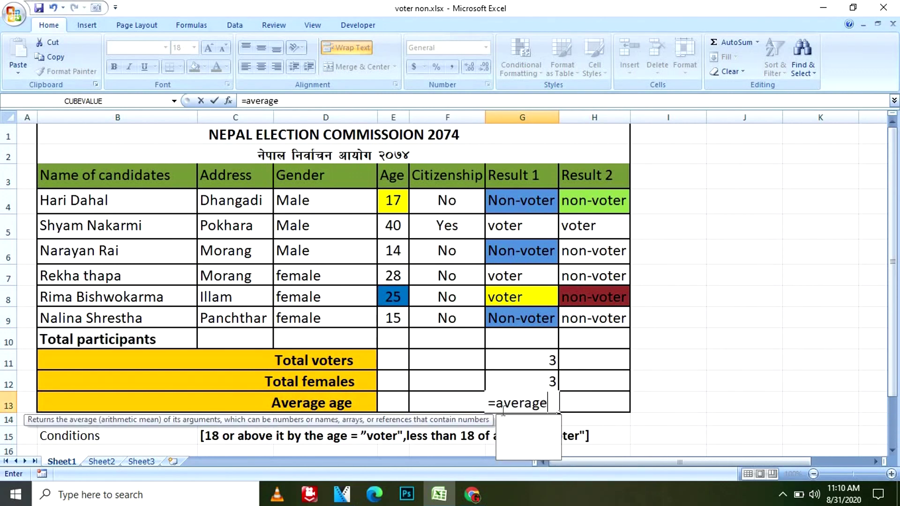
text(()
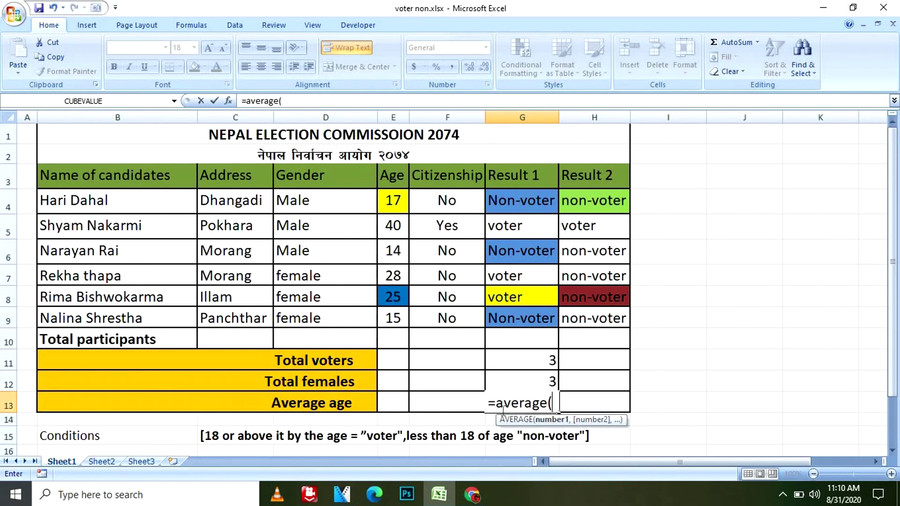
- Complete =AVERAGE(E4:E9) in G13, giving an average age of 23.1666667
drag(397, 203, 402, 309)
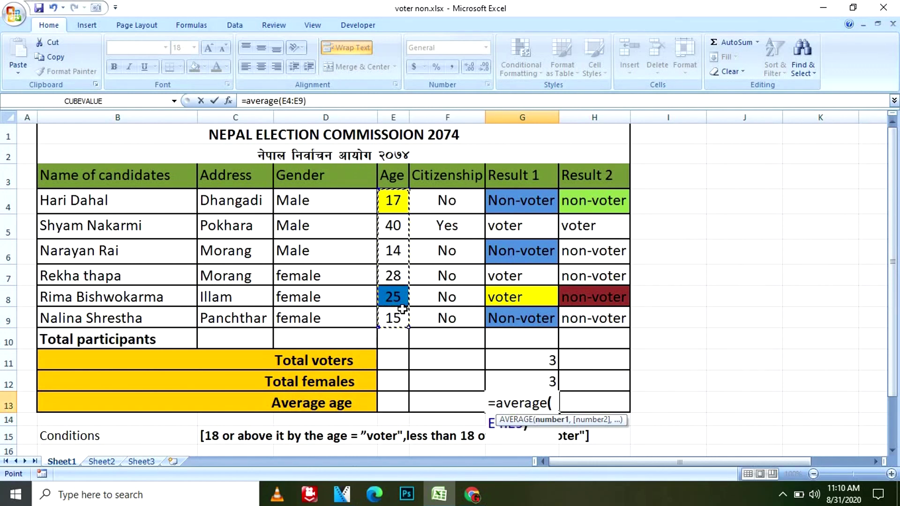
text())
key(Return)
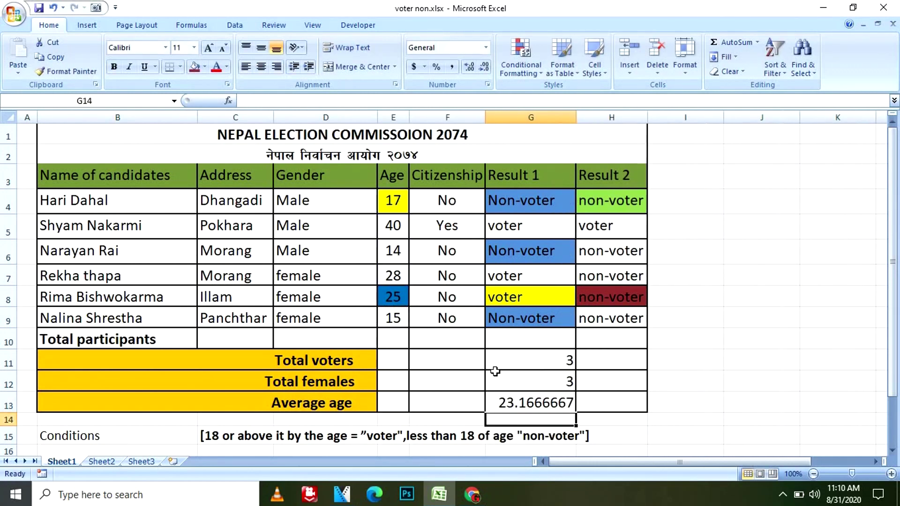
click(528, 402)
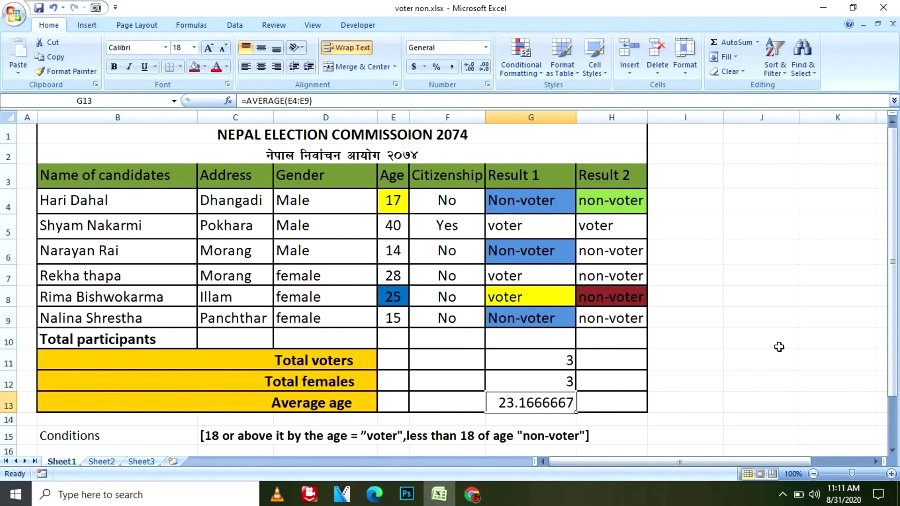
click(745, 322)
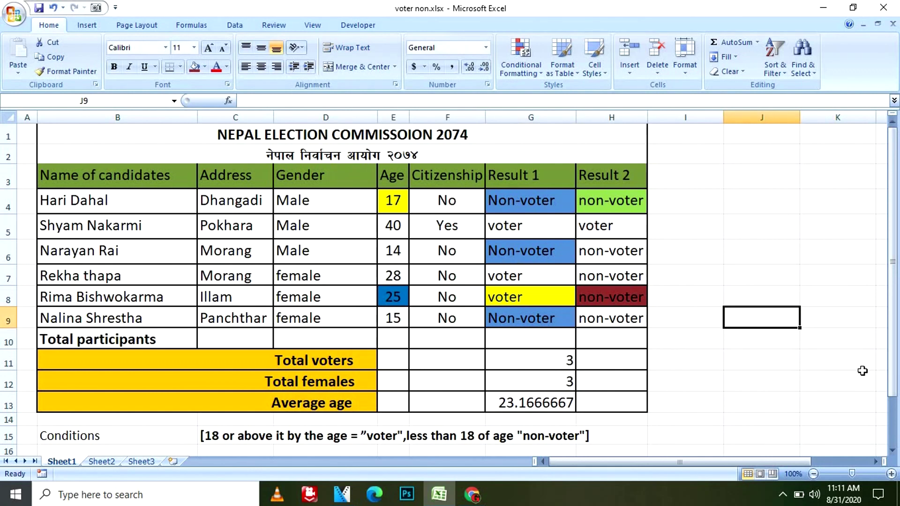
text(=)
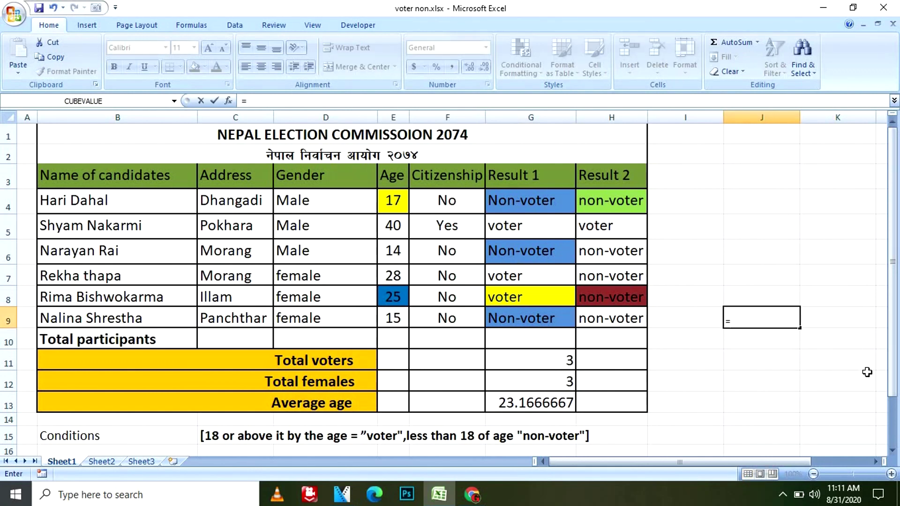
text(sum()
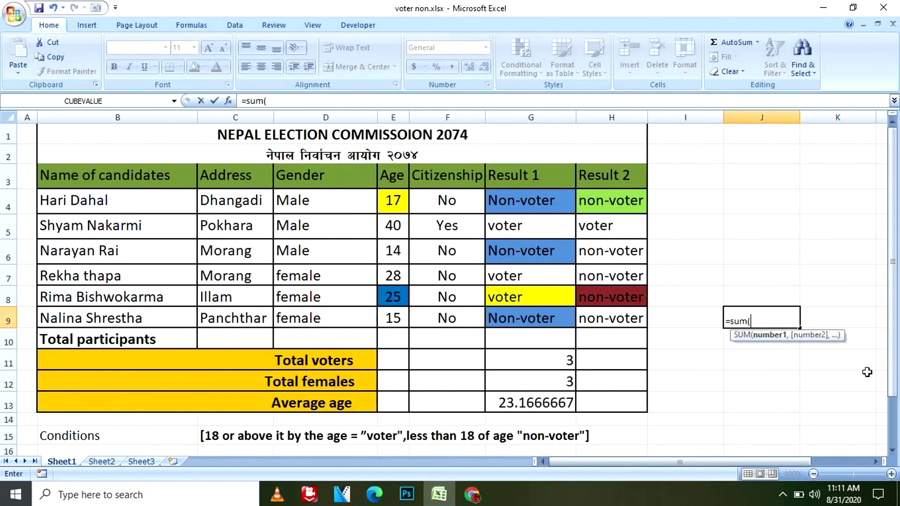
click(384, 199)
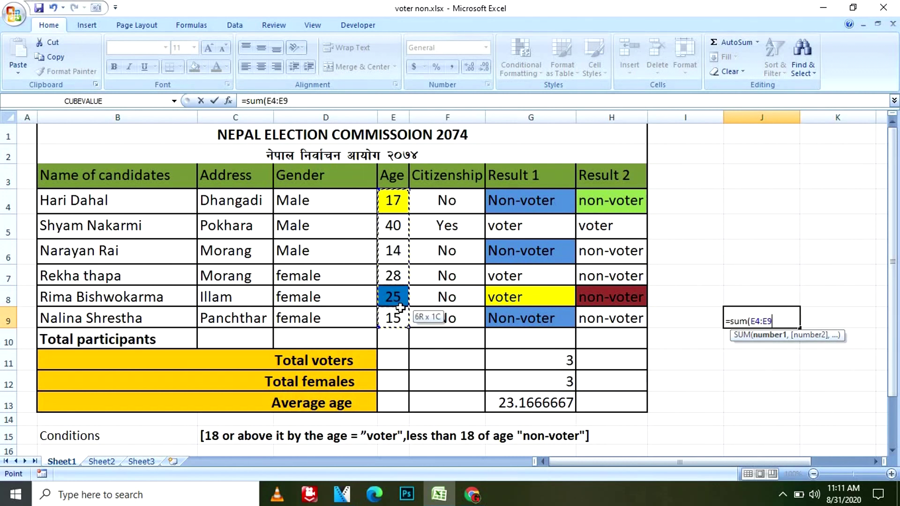
drag(395, 250, 400, 309)
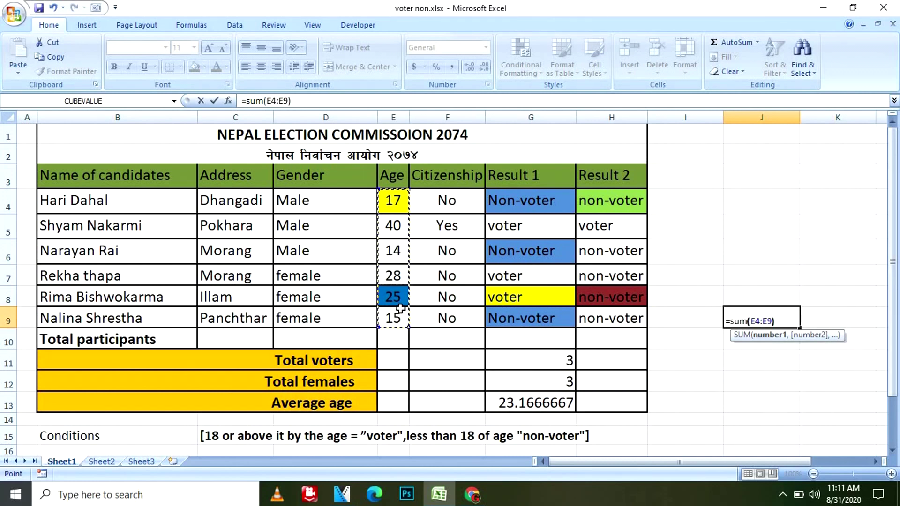
text())
key(Return)
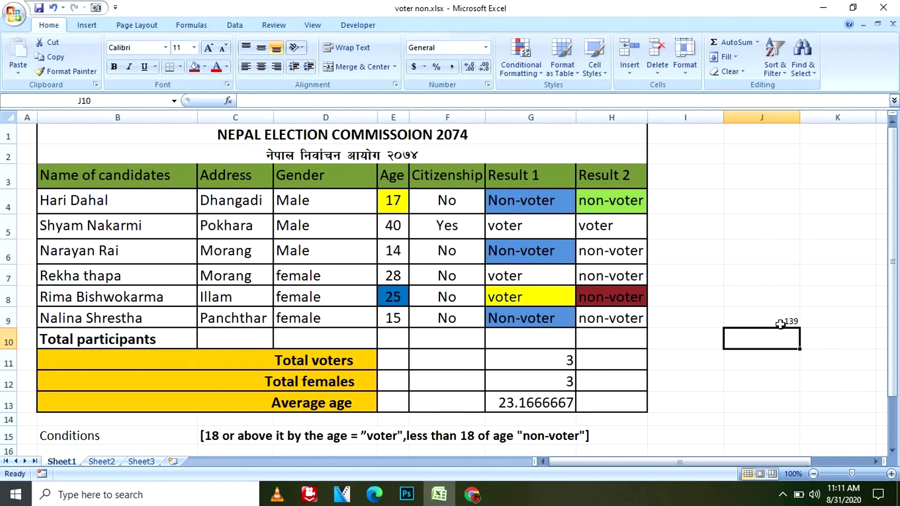
click(780, 319)
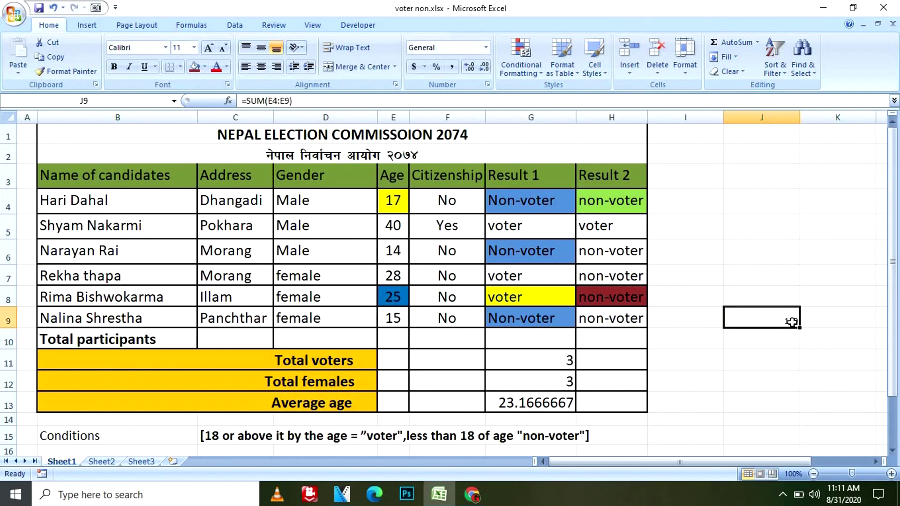
key(Return)
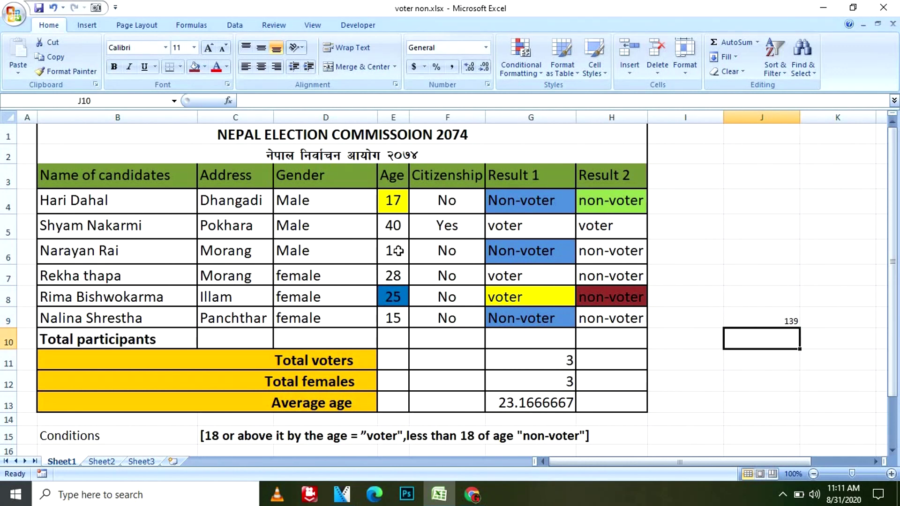
text(2)
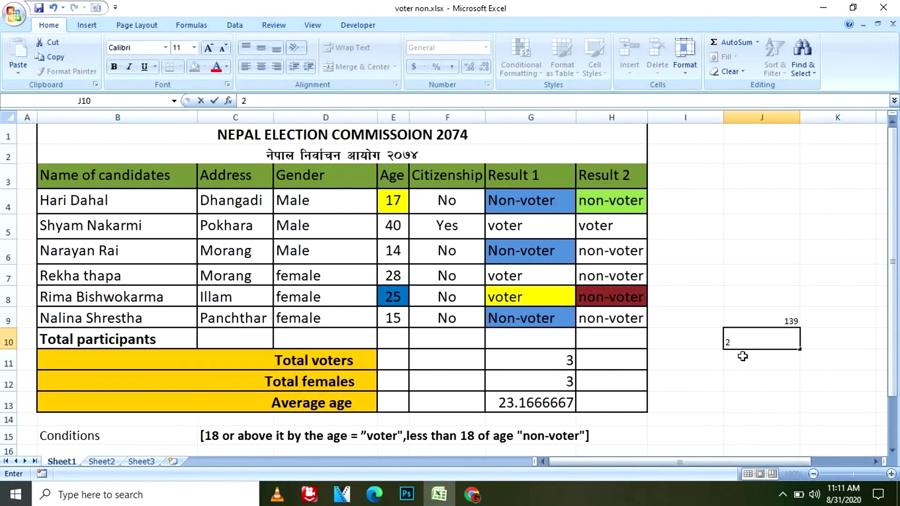
click(743, 355)
text(=)
click(781, 314)
text(/)
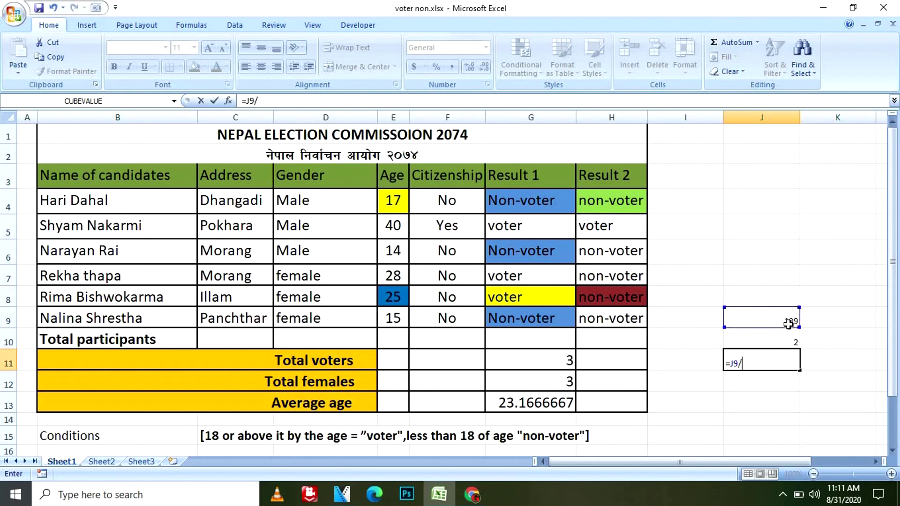
click(786, 342)
key(Return)
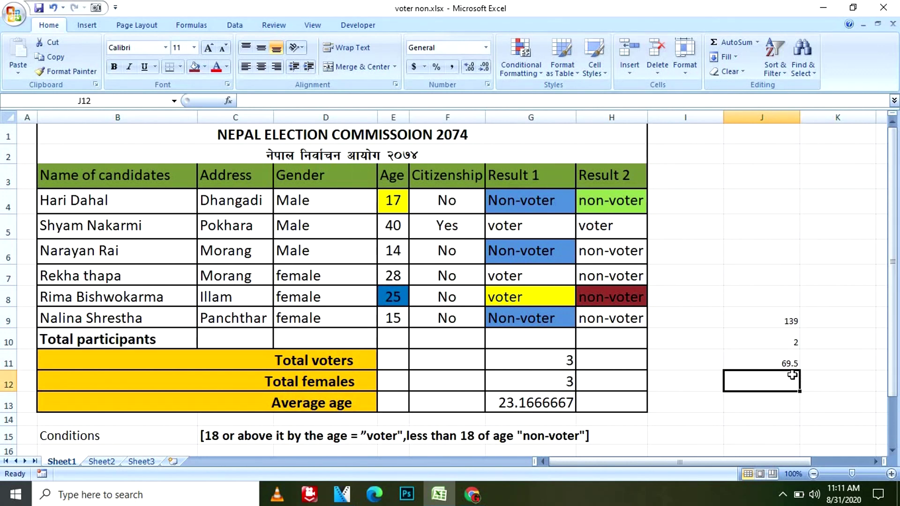
click(789, 323)
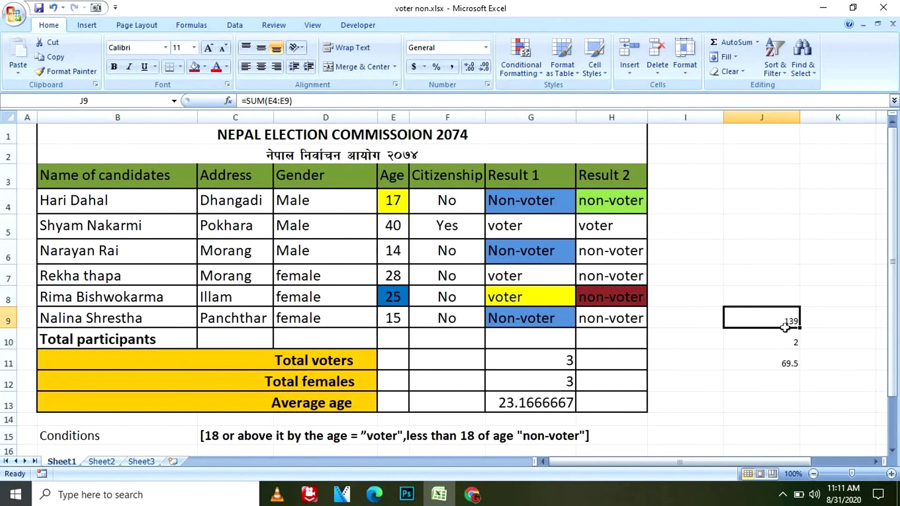
drag(786, 327, 788, 362)
key(Delete)
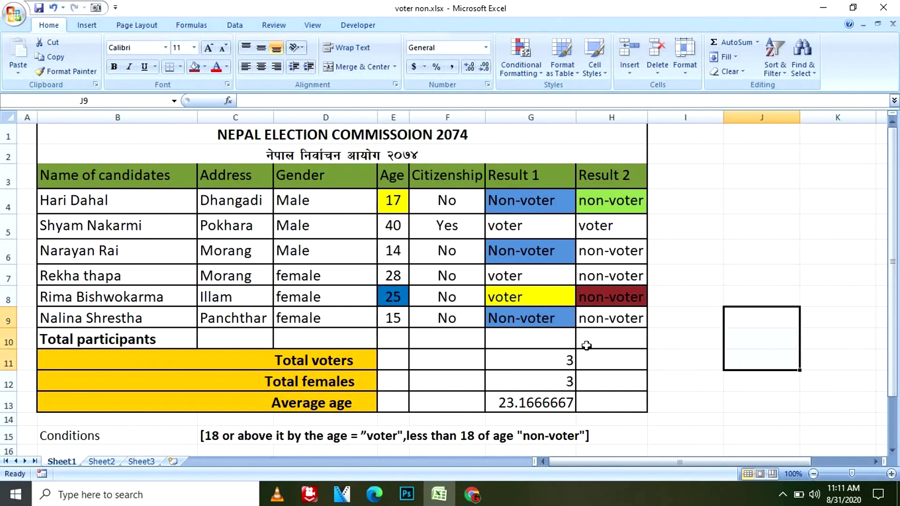
drag(396, 200, 395, 317)
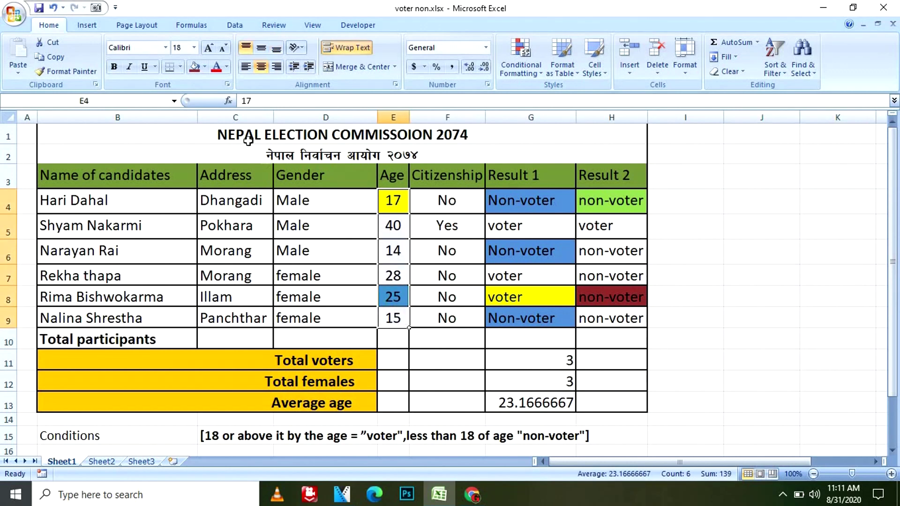
- AutoSum the ages to 139 in E10, enter =E10/6 in E11, and widen column E
click(725, 43)
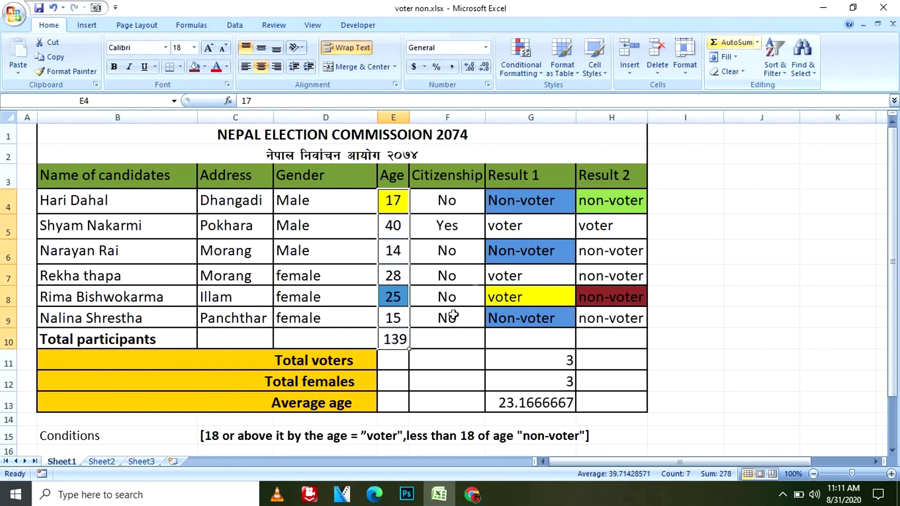
click(387, 360)
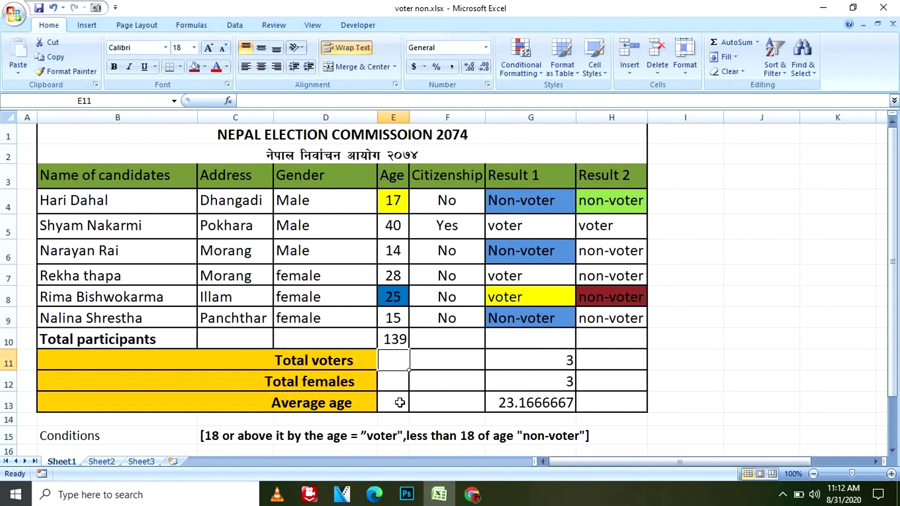
text(=)
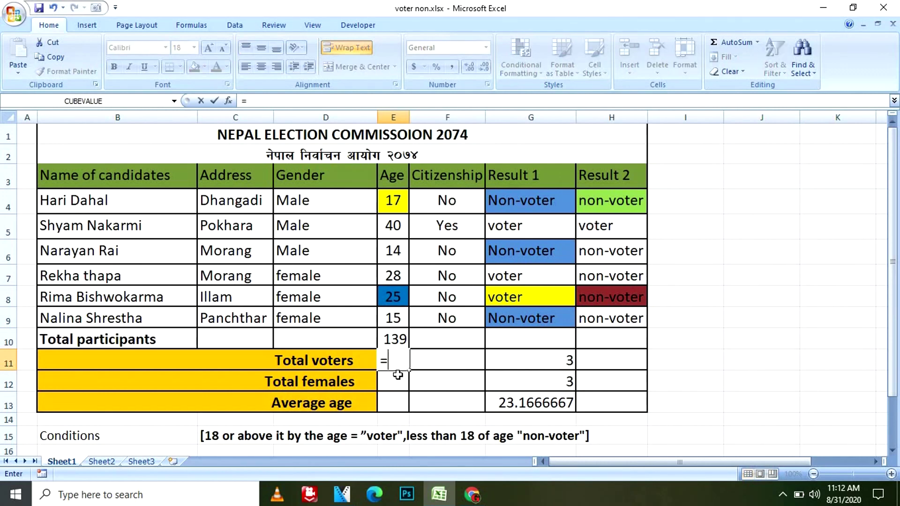
click(398, 340)
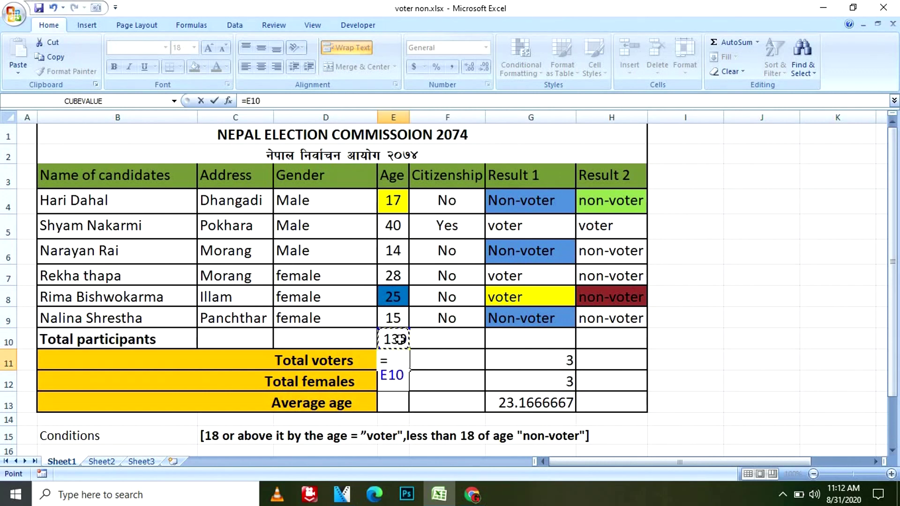
text(/6)
key(Return)
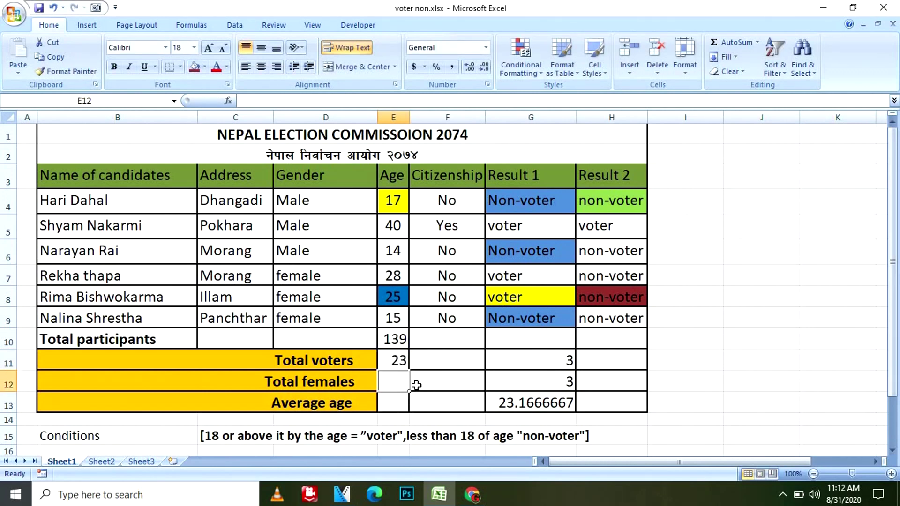
click(395, 361)
drag(409, 117, 468, 117)
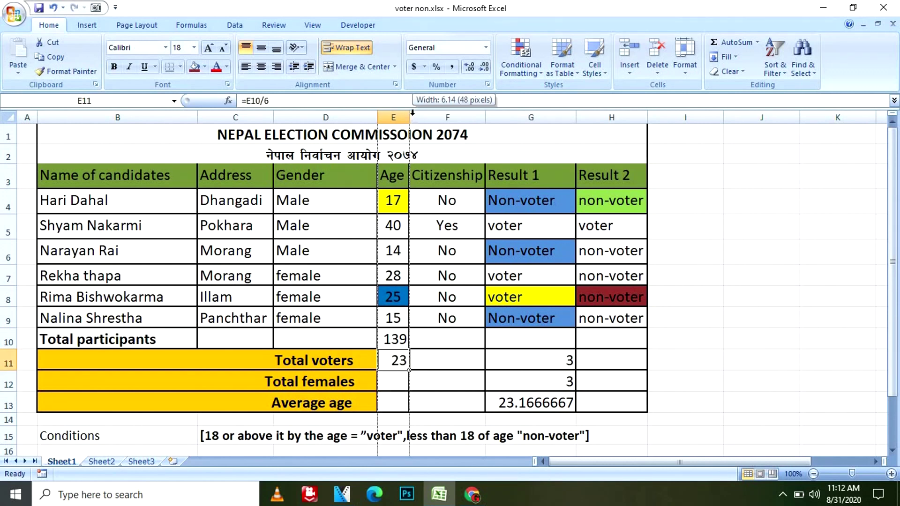
- Compare the Average age formula in G13 with the Total voters formula in E11
click(593, 403)
click(450, 363)
click(555, 403)
click(441, 361)
click(584, 406)
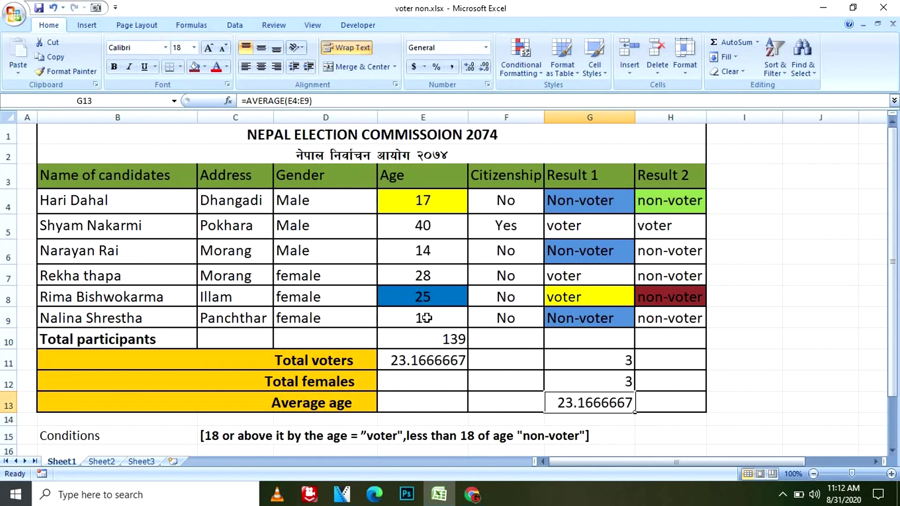
click(395, 362)
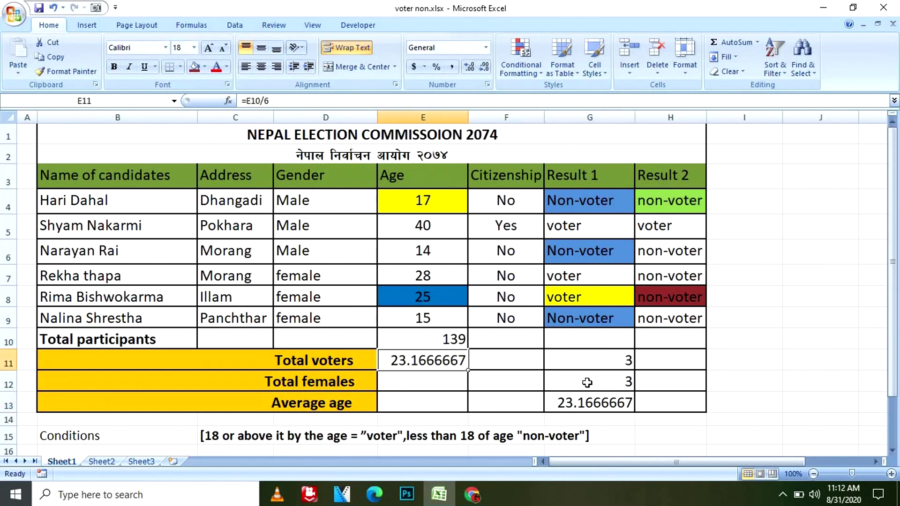
click(575, 406)
click(341, 409)
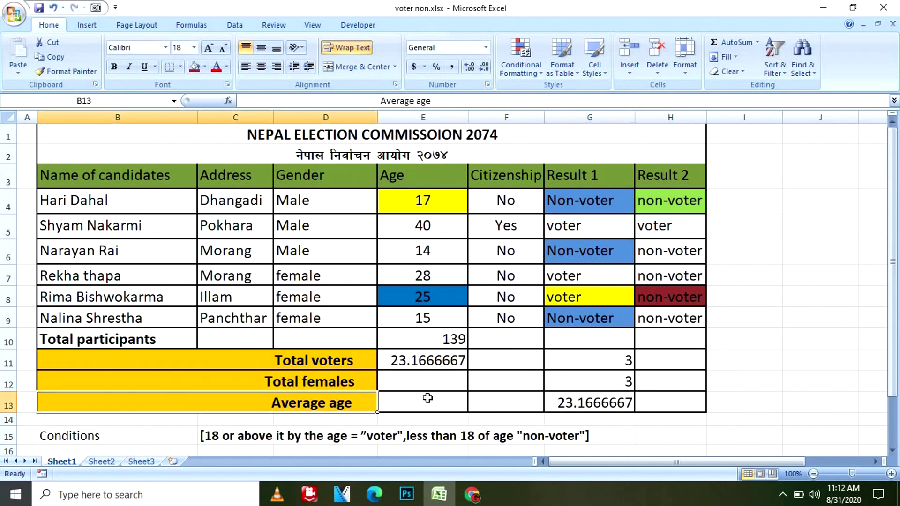
- Review the Total females COUNTIF formula, the Result 1 voter IF formulas and citizenship entries
click(595, 383)
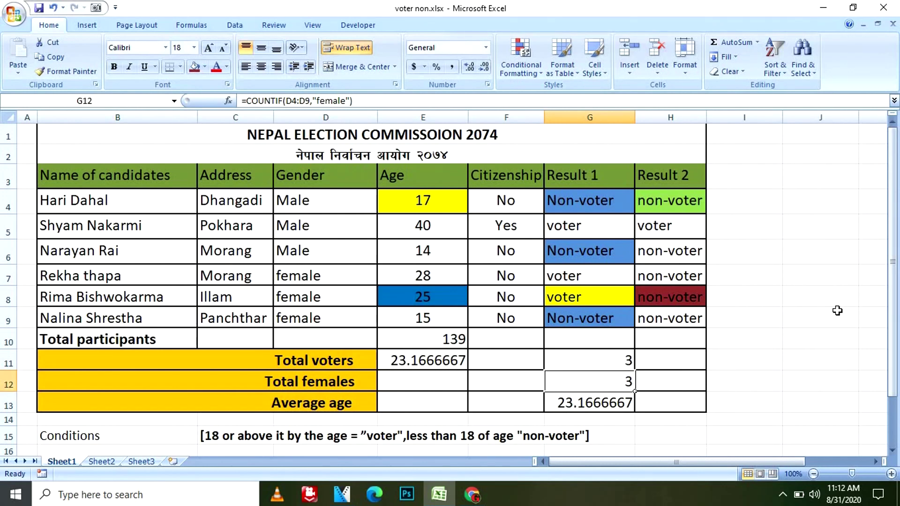
click(766, 281)
click(778, 252)
click(793, 254)
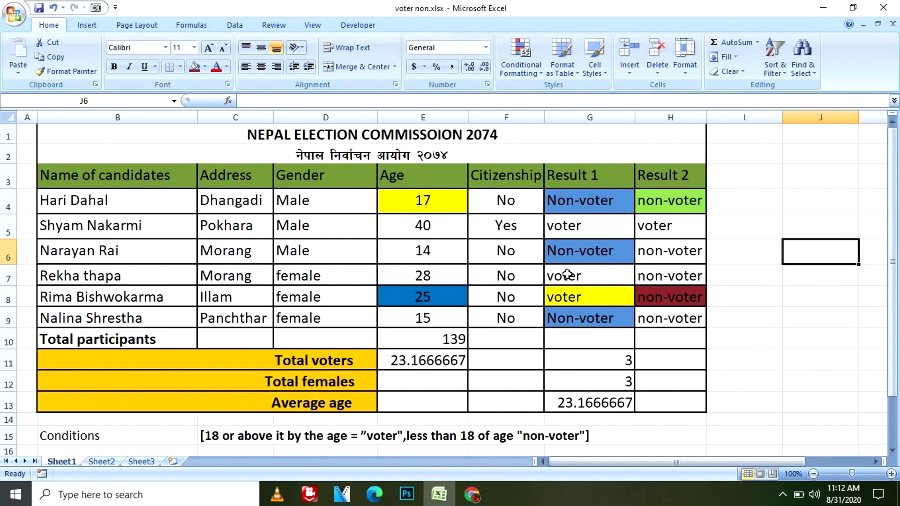
click(575, 201)
click(577, 227)
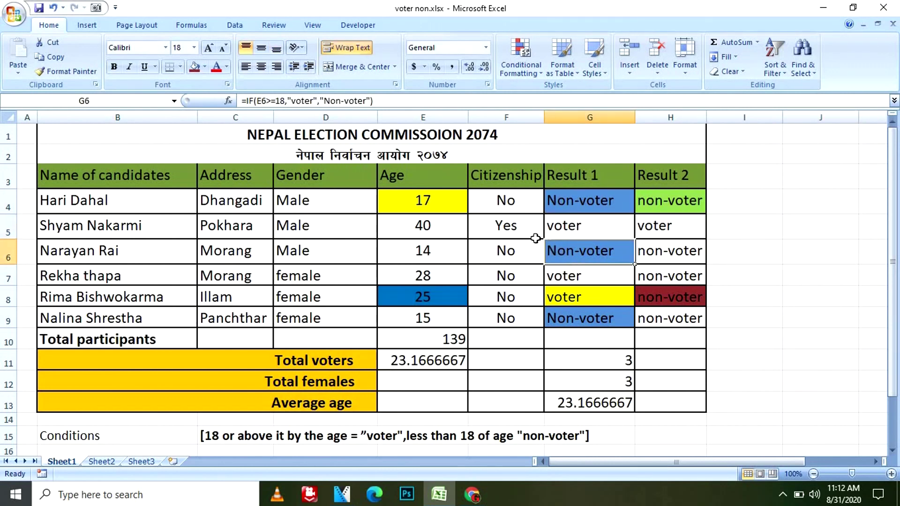
click(513, 227)
click(526, 200)
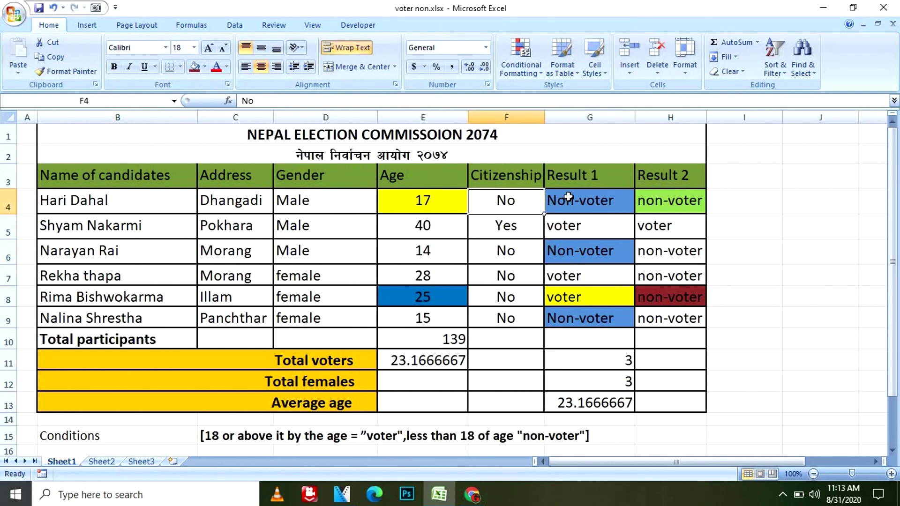